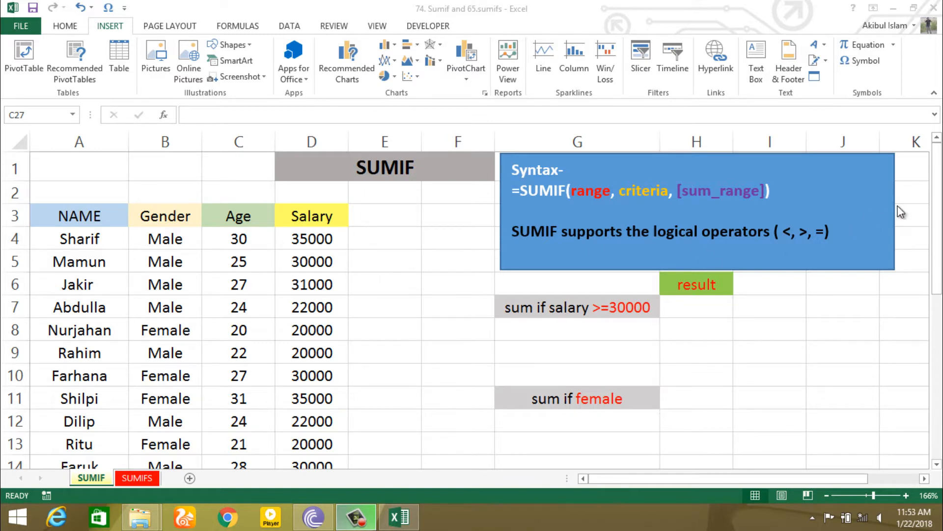
pyautogui.click(938, 227)
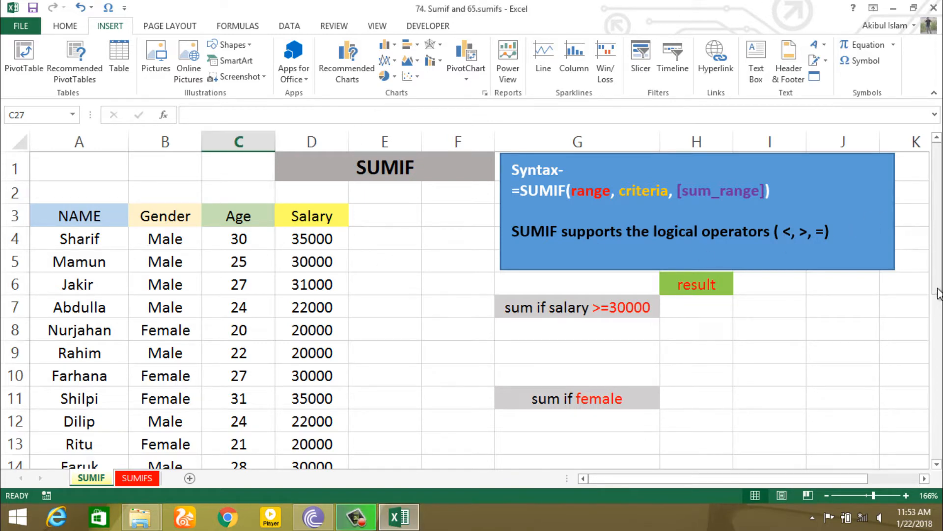
pyautogui.moveTo(937, 293); pyautogui.dragTo(917, 206)
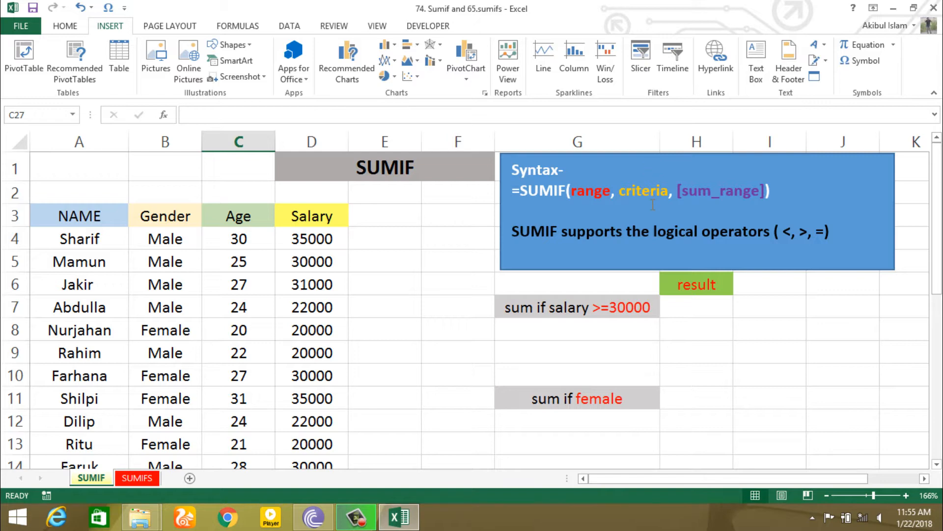
pyautogui.click(176, 245)
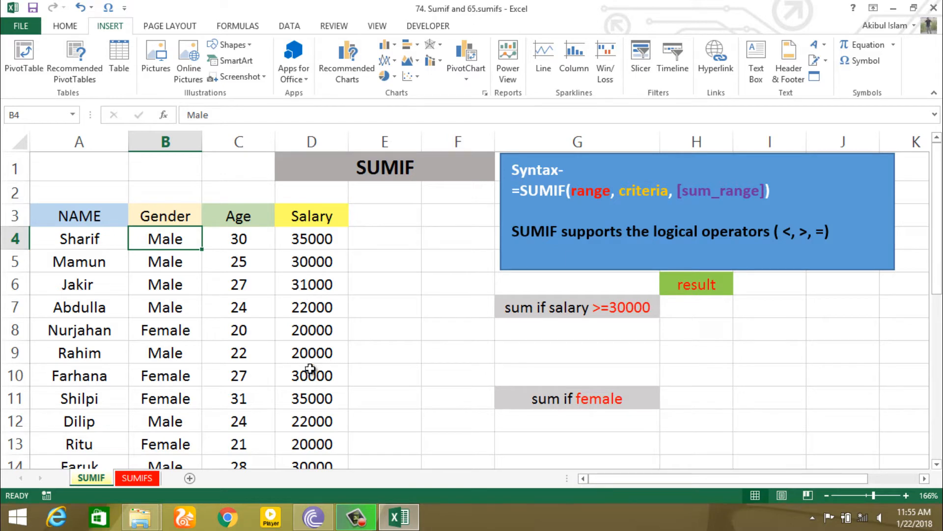
pyautogui.click(292, 243)
pyautogui.moveTo(302, 250); pyautogui.dragTo(315, 300)
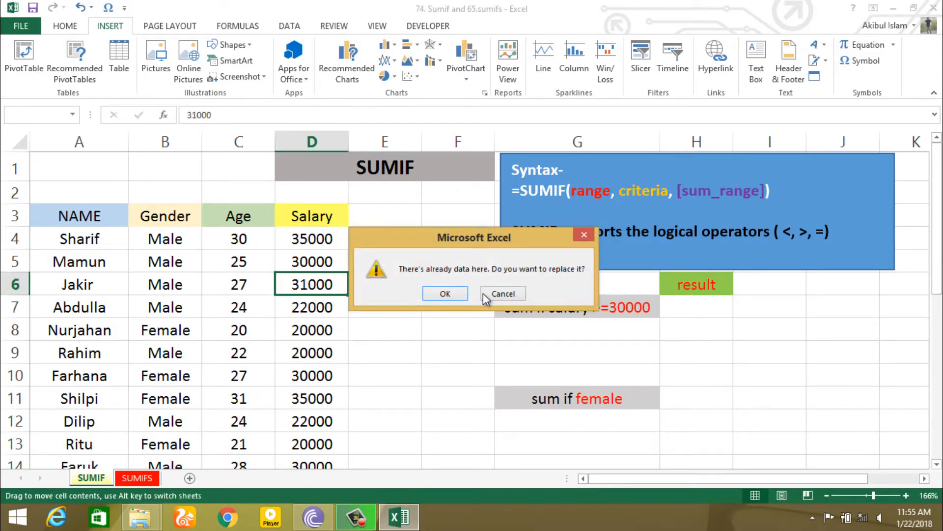
pyautogui.click(492, 294)
pyautogui.moveTo(307, 246); pyautogui.dragTo(388, 334)
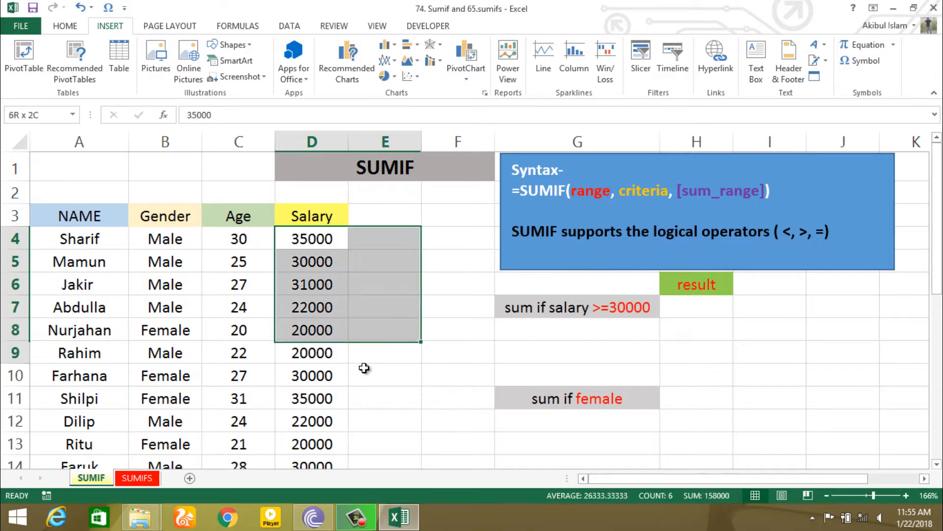
pyautogui.moveTo(364, 368); pyautogui.dragTo(305, 421)
pyautogui.click(415, 392)
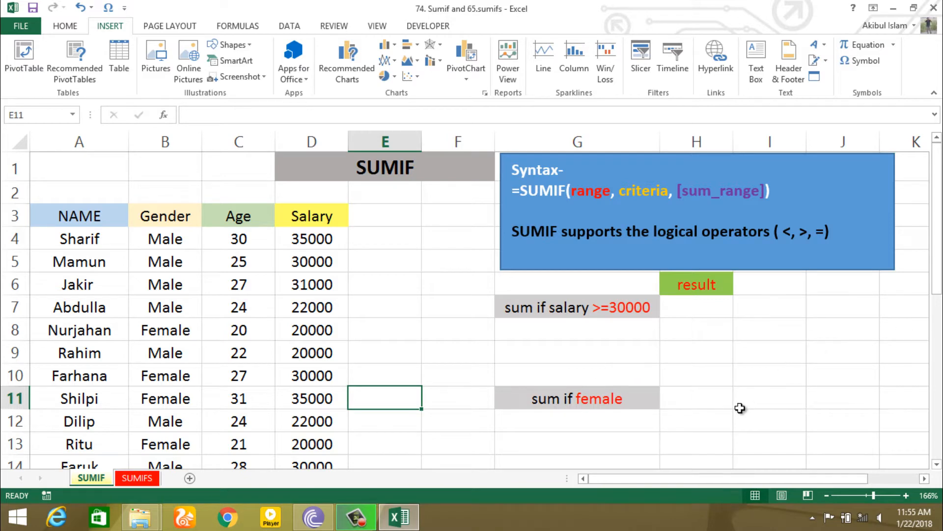
pyautogui.click(486, 358)
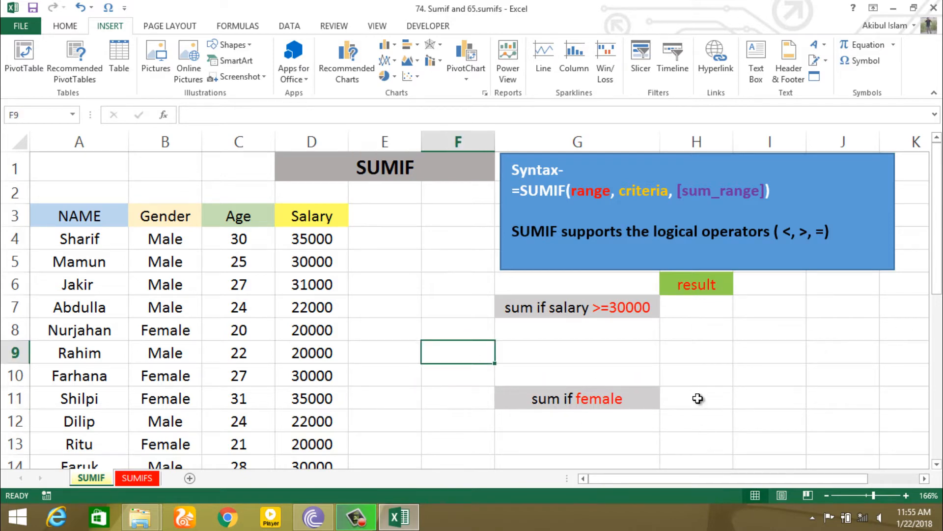
# Start a SUMIF formula in H11, beside "sum if female", with the Gender cells B4:B26 as its range
pyautogui.doubleClick(714, 399)
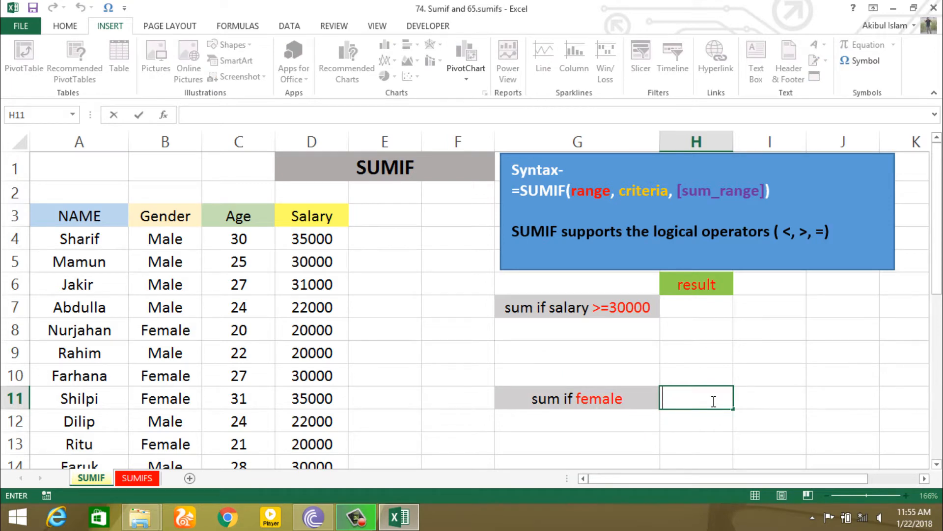
pyautogui.write('=')
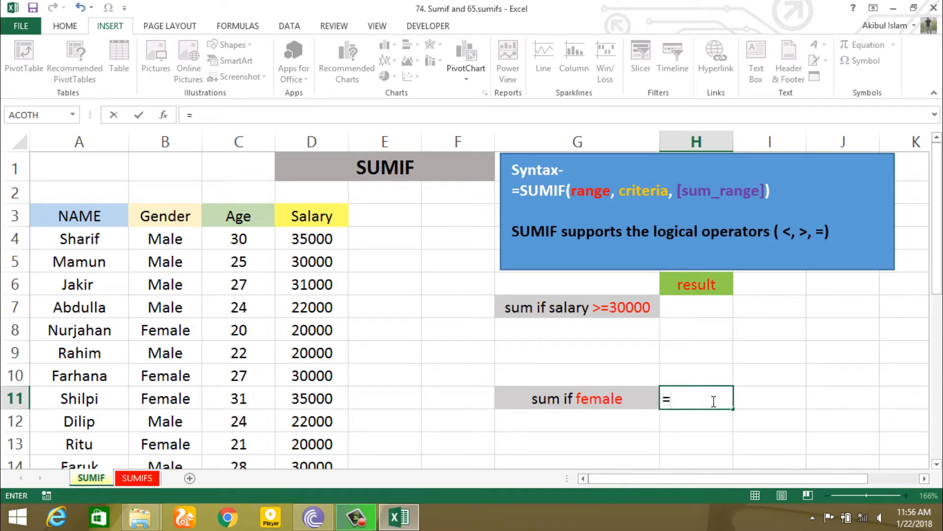
pyautogui.write('sj')
pyautogui.press('BackSpace')
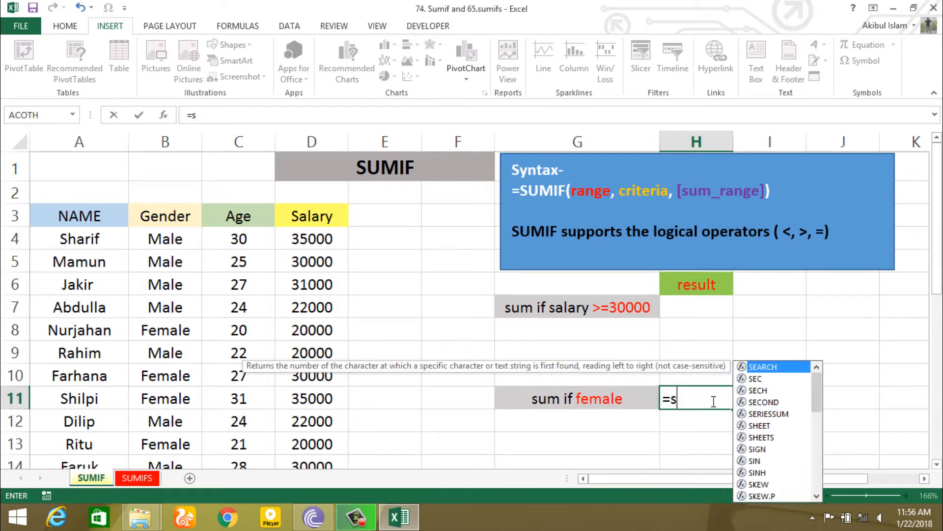
pyautogui.write('umi')
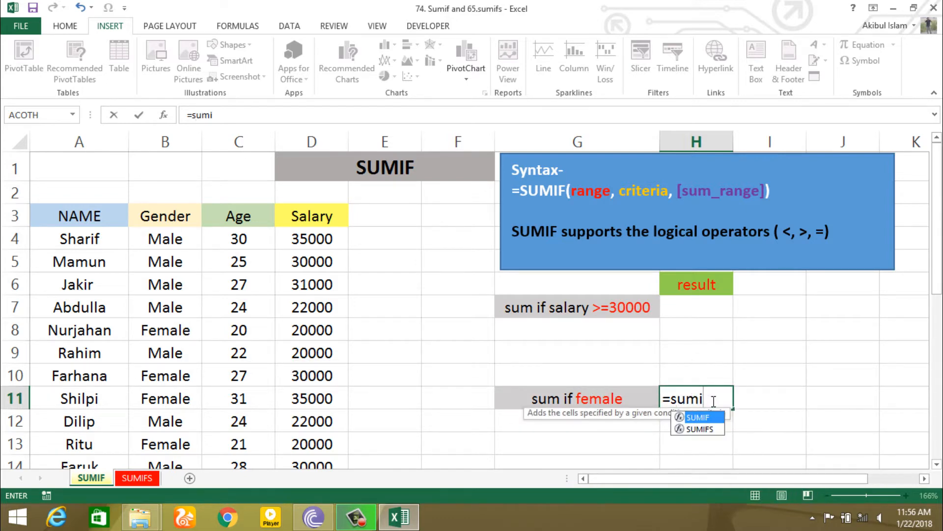
pyautogui.press('Tab')
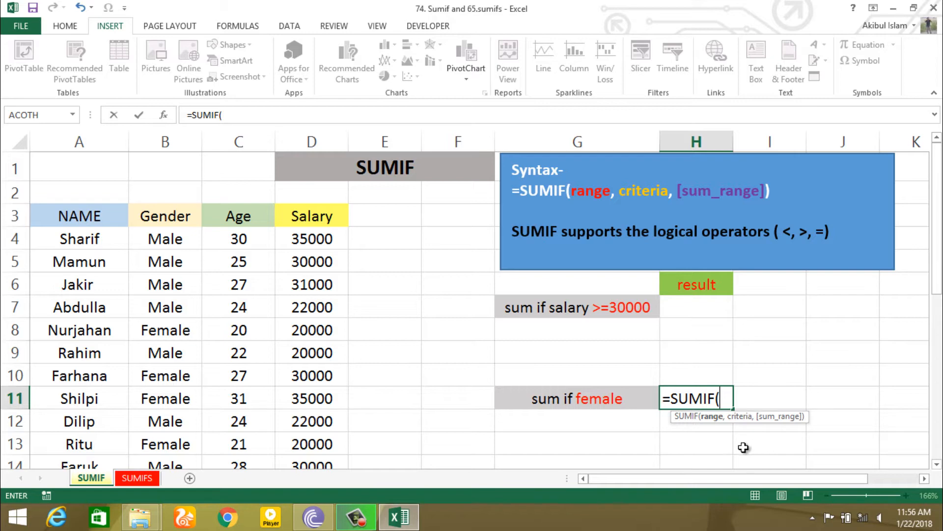
pyautogui.moveTo(150, 238); pyautogui.dragTo(166, 445)
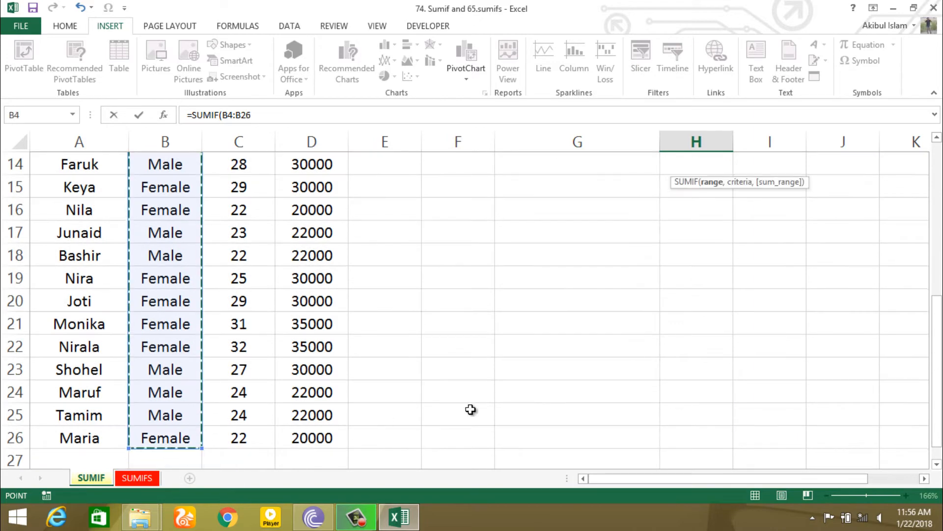
pyautogui.click(936, 366)
pyautogui.moveTo(936, 366); pyautogui.dragTo(924, 211)
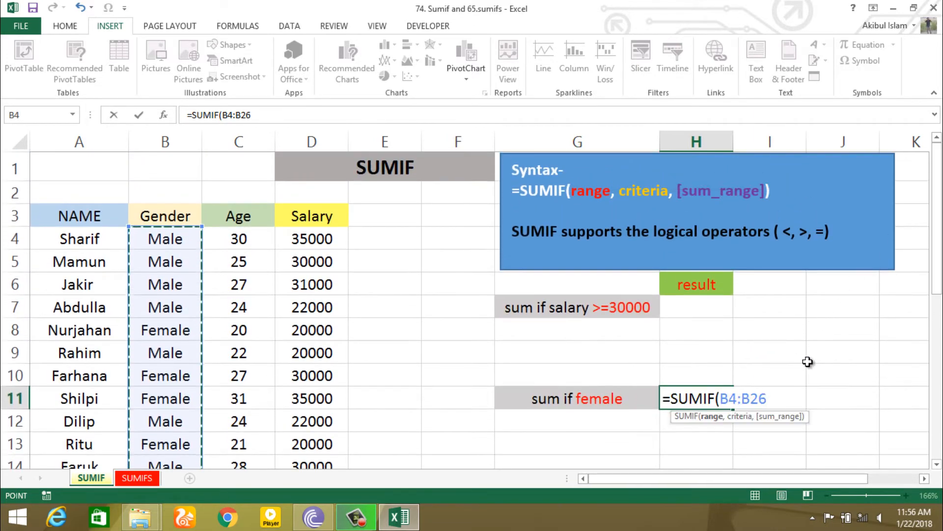
# Add "Female" as the criteria argument of the SUMIF formula in H11
pyautogui.write(',')
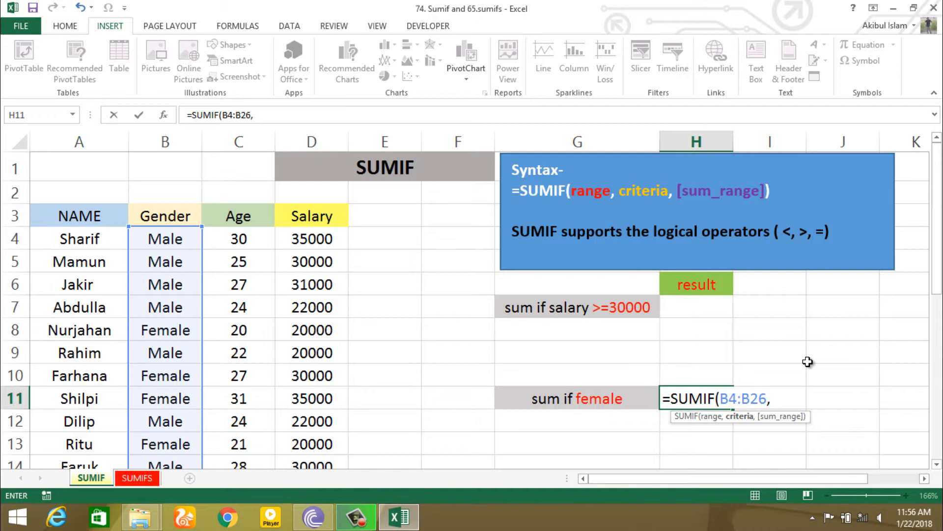
pyautogui.write(' "')
pyautogui.write('Female')
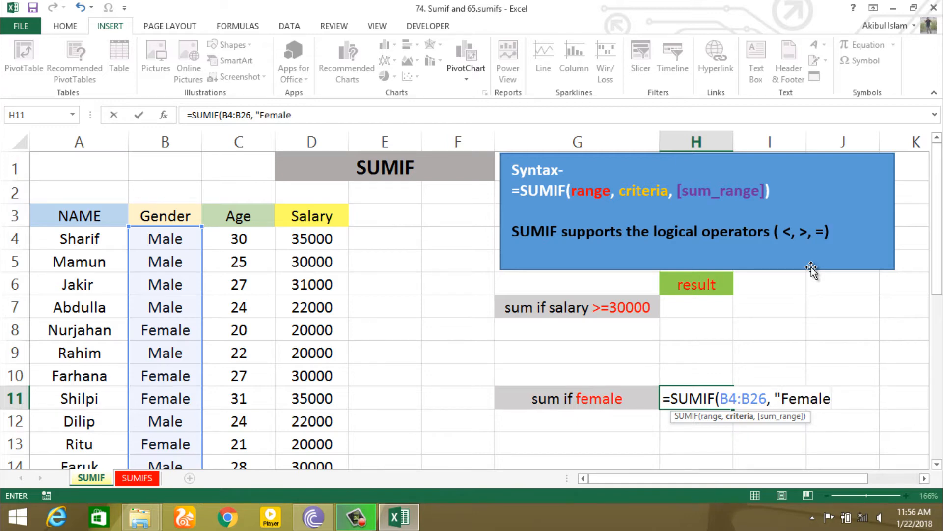
pyautogui.write('",')
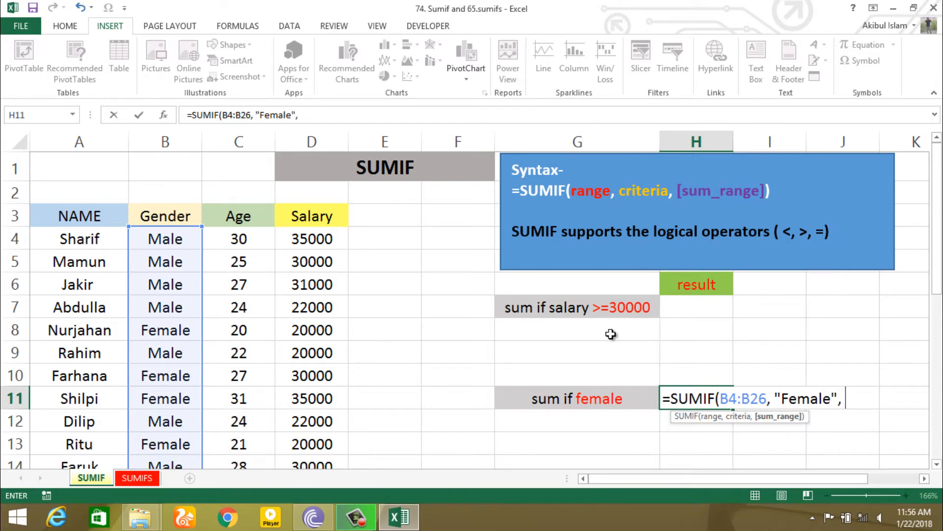
# Use the Salary cells D4:D26 as the sum range and complete the SUMIF formula in H11
pyautogui.click(311, 236)
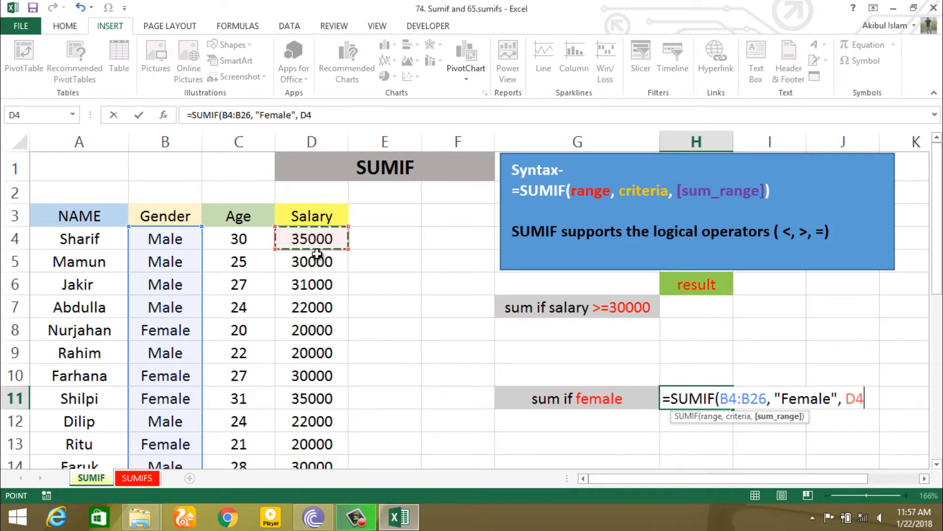
pyautogui.moveTo(280, 237); pyautogui.dragTo(326, 245)
pyautogui.click(391, 297)
pyautogui.click(326, 238)
pyautogui.hotkey('ctrl', 'shift', 'Down')
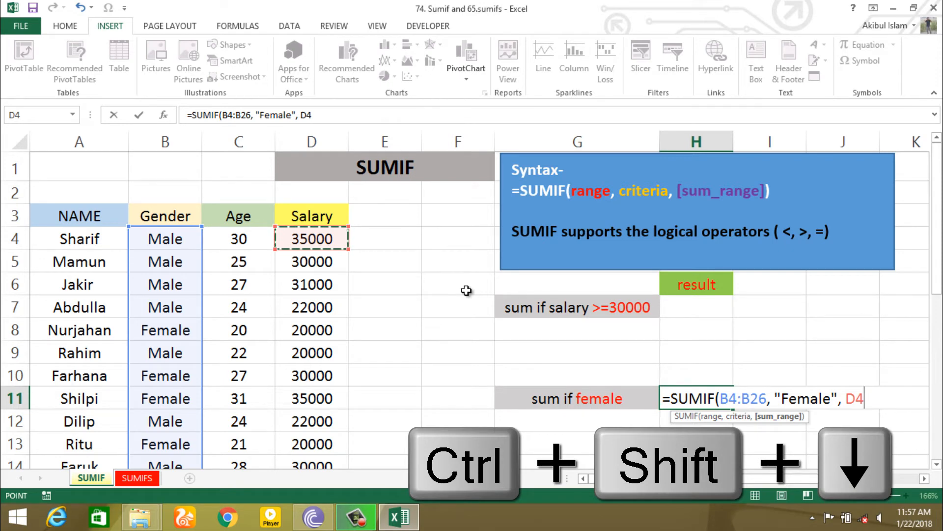
pyautogui.hotkey('ctrl', 'shift', 'Down')
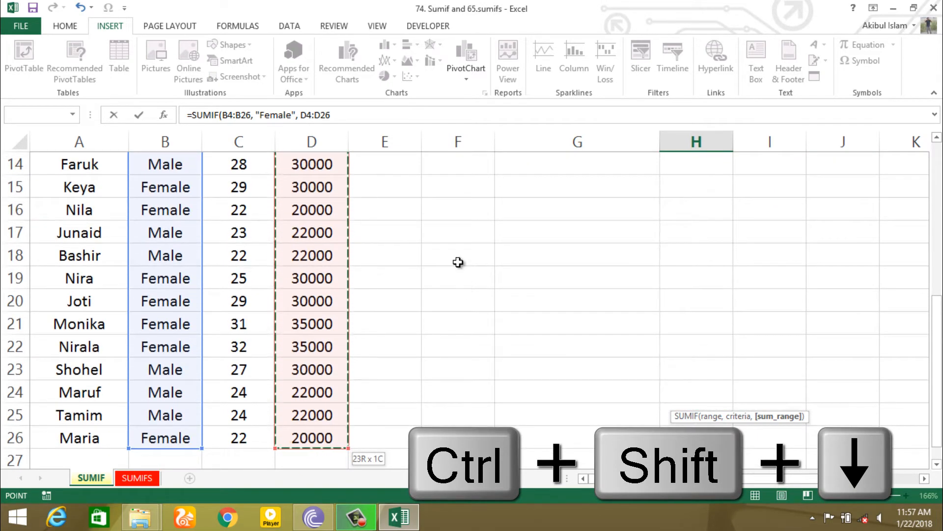
pyautogui.moveTo(938, 384); pyautogui.dragTo(937, 271)
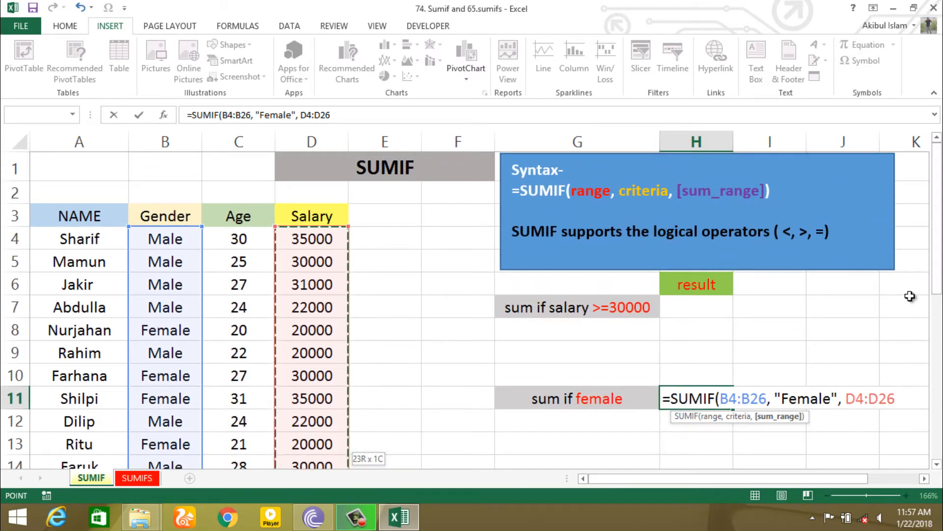
pyautogui.press('Return')
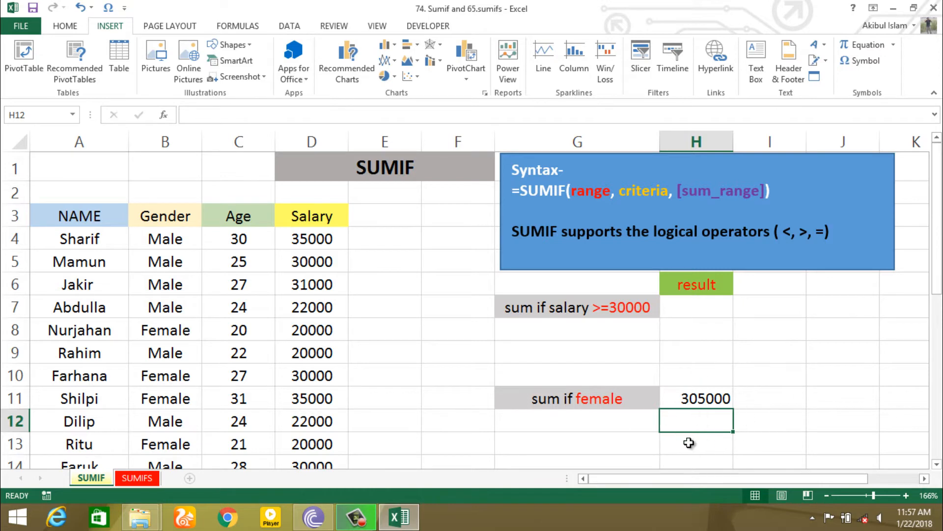
pyautogui.click(707, 397)
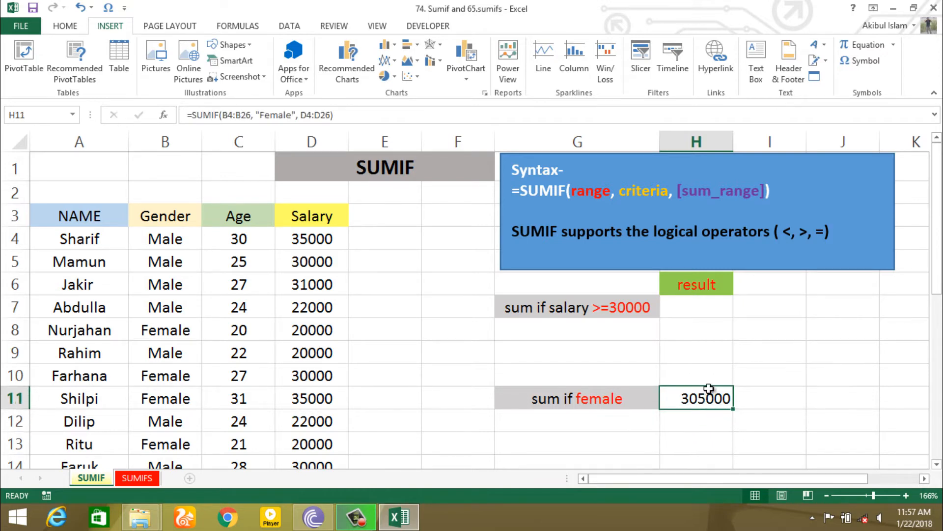
pyautogui.click(683, 373)
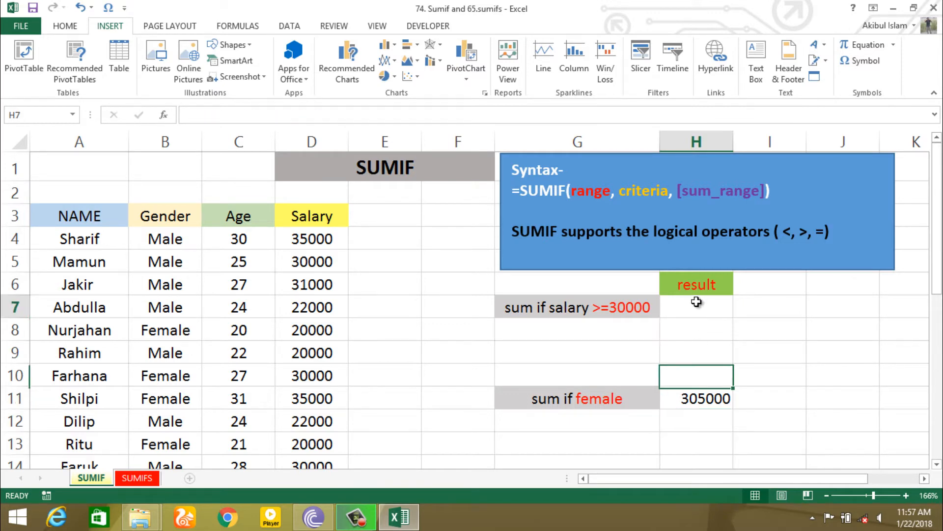
# Start a SUMIF formula in H7, beside "sum if salary >=30000", with the Salary cells D4:D26 as its range
pyautogui.click(694, 306)
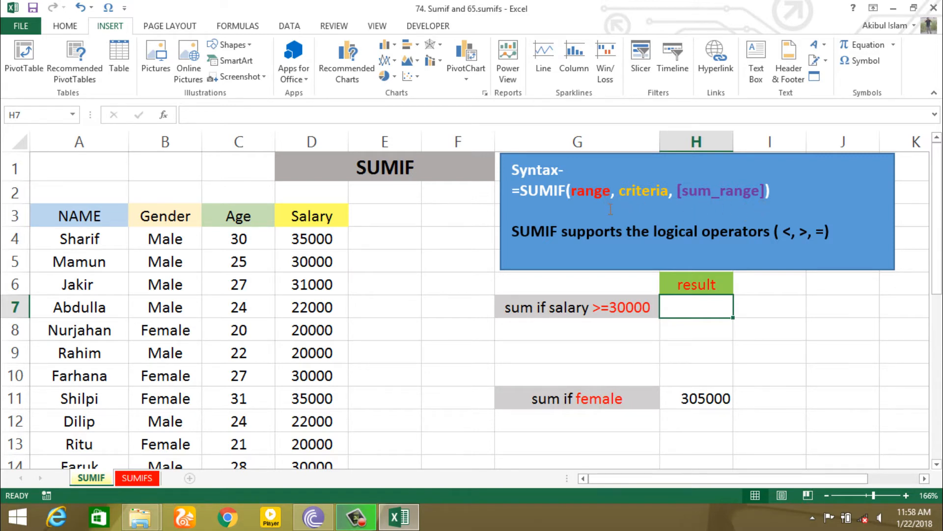
pyautogui.doubleClick(718, 306)
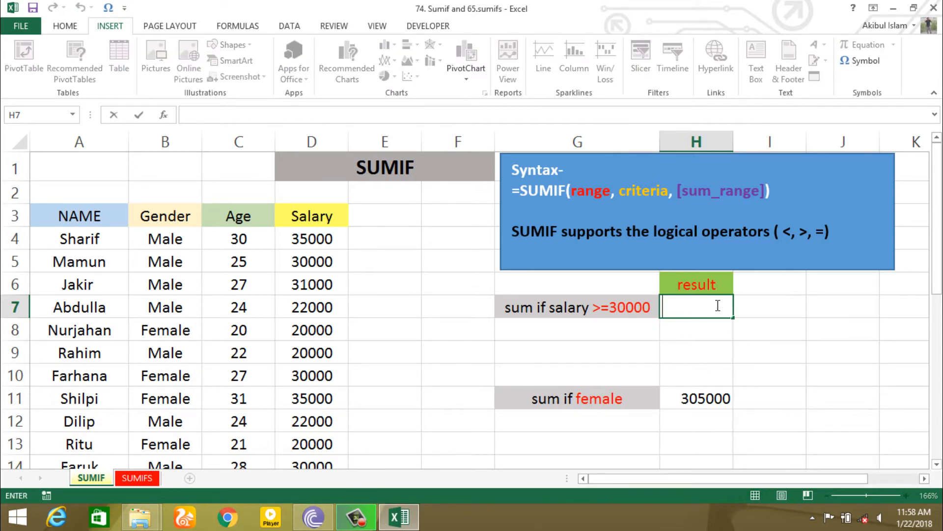
pyautogui.write('=')
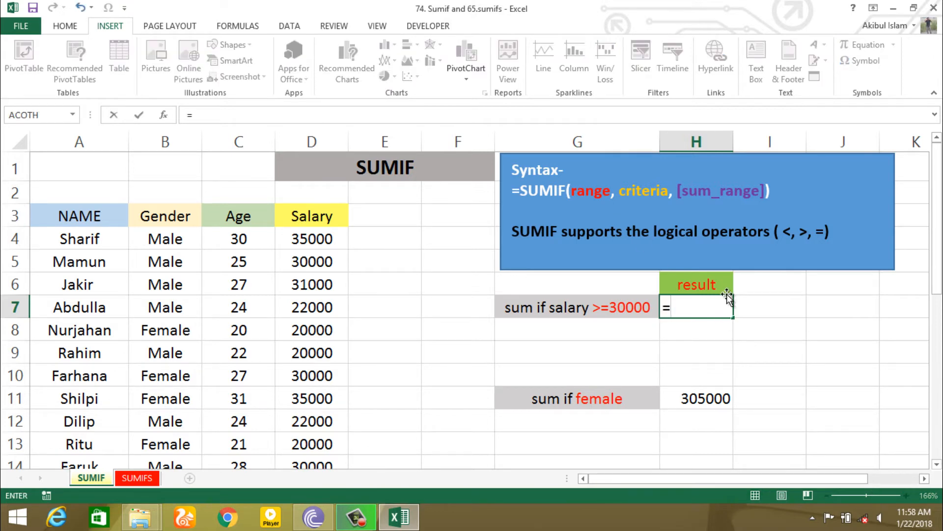
pyautogui.write('sumif')
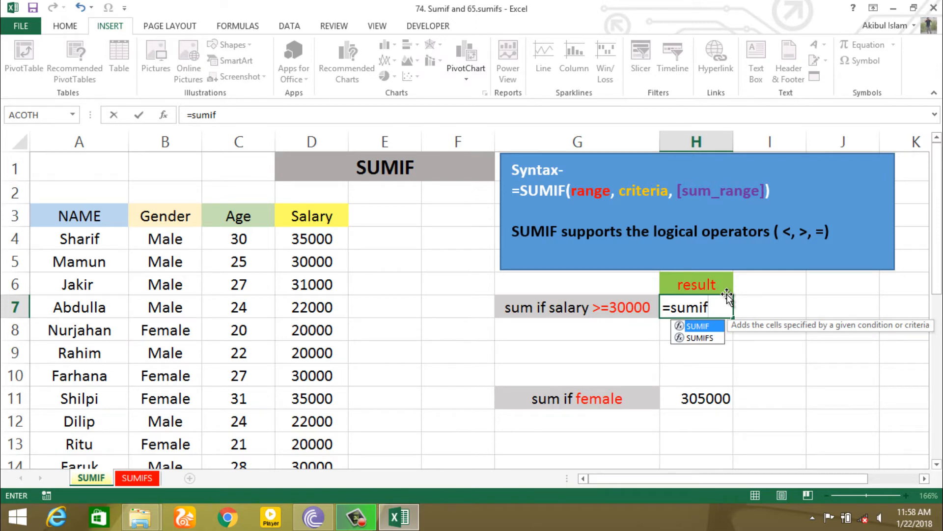
pyautogui.press('Tab')
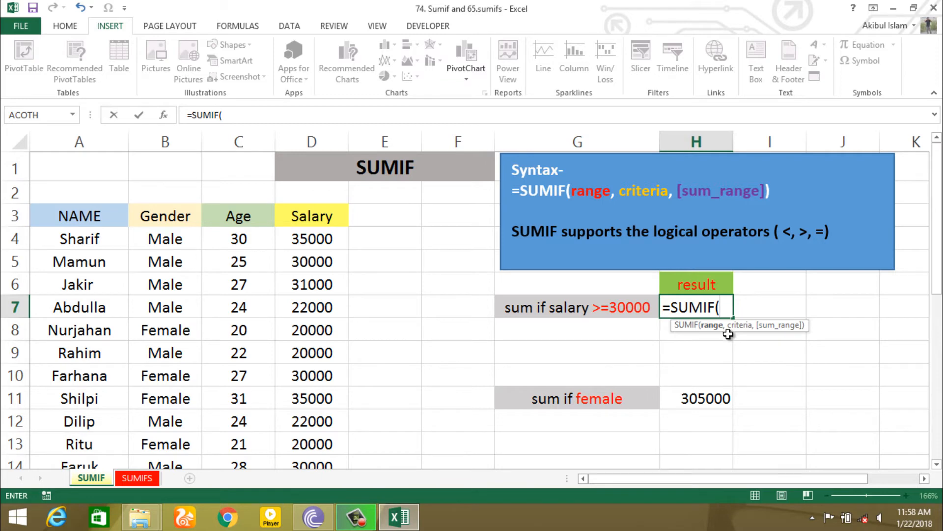
pyautogui.click(324, 243)
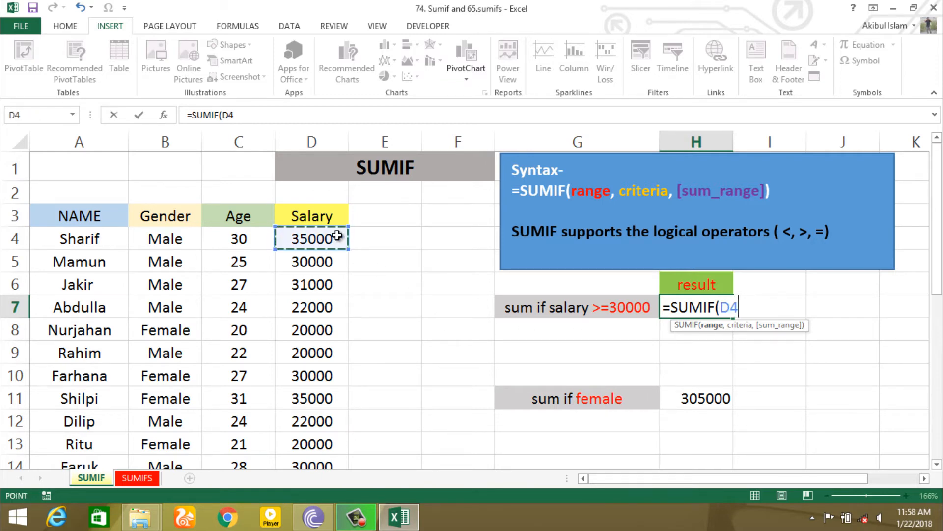
pyautogui.hotkey('ctrl', 'shift', 'Down')
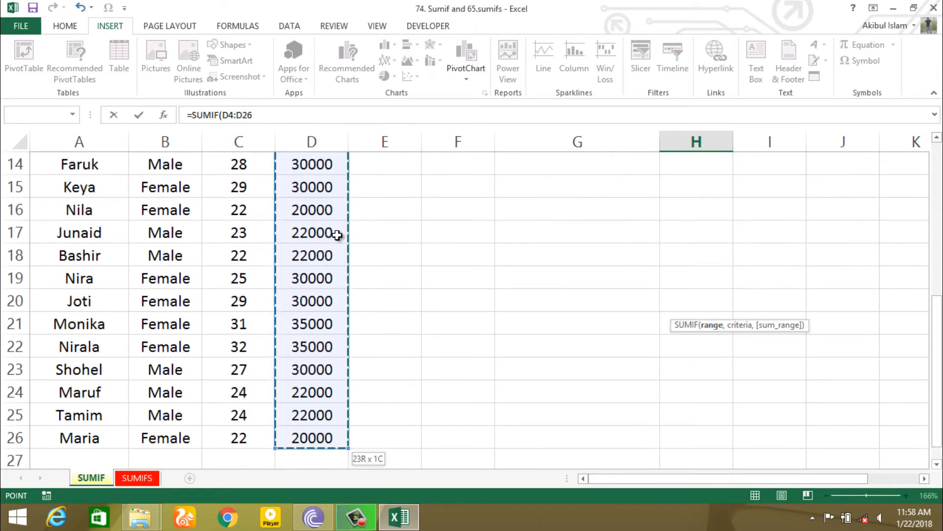
pyautogui.scroll(2, 828, 325)
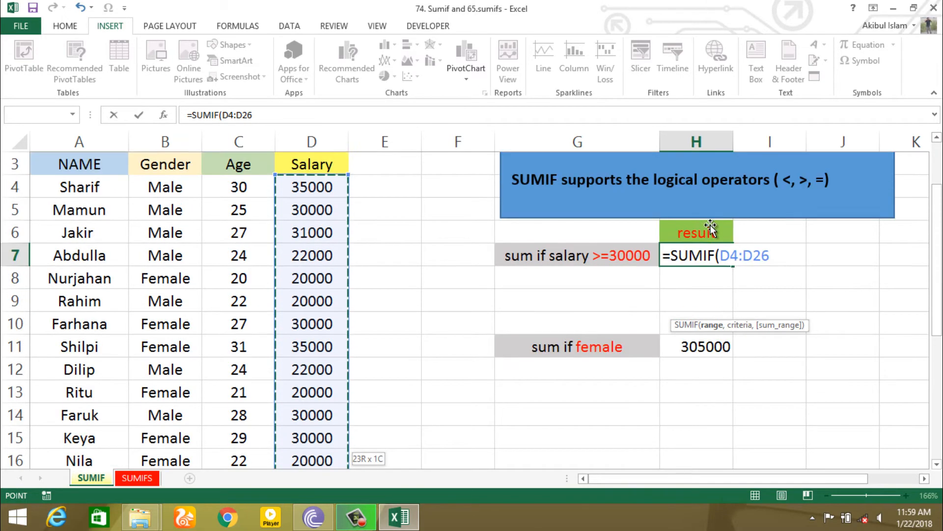
pyautogui.scroll(2, 827, 324)
# Add ">=30000" as the criteria argument and complete the SUMIF formula in H7
pyautogui.write(',')
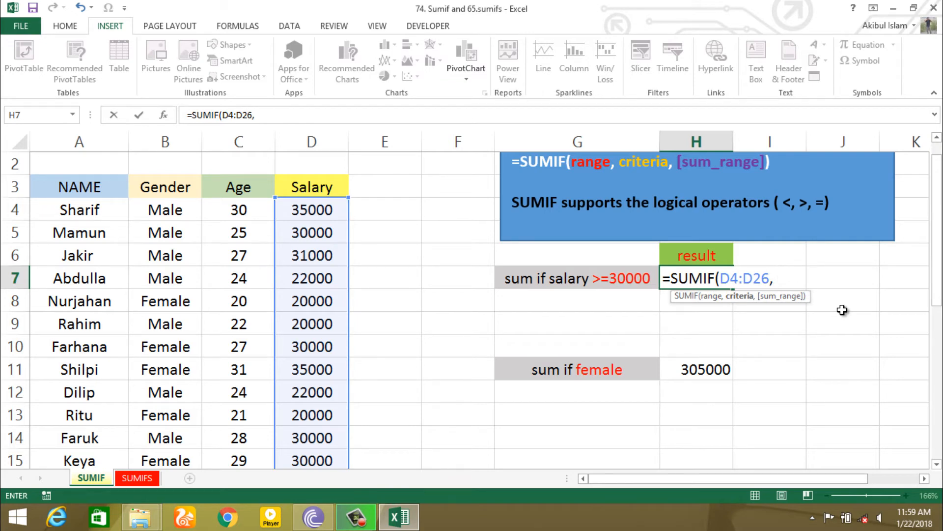
pyautogui.write(' ">=300')
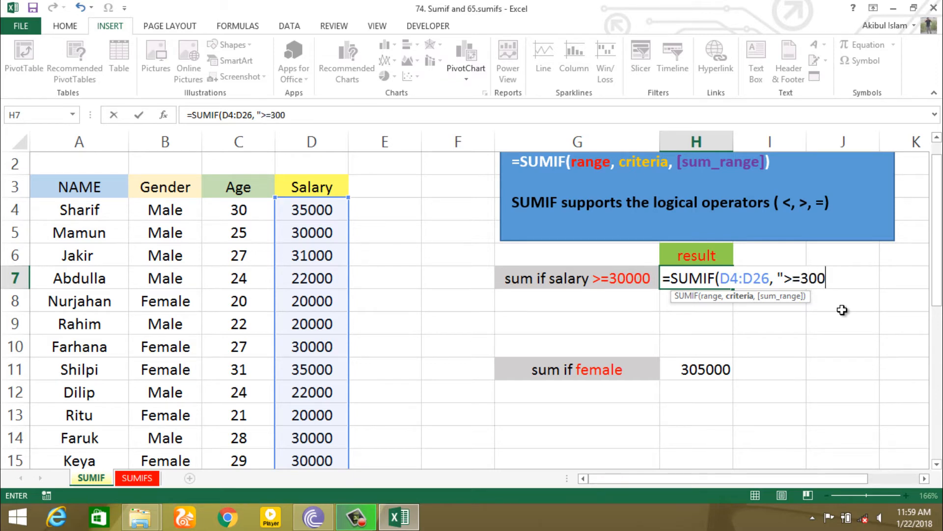
pyautogui.write('00')
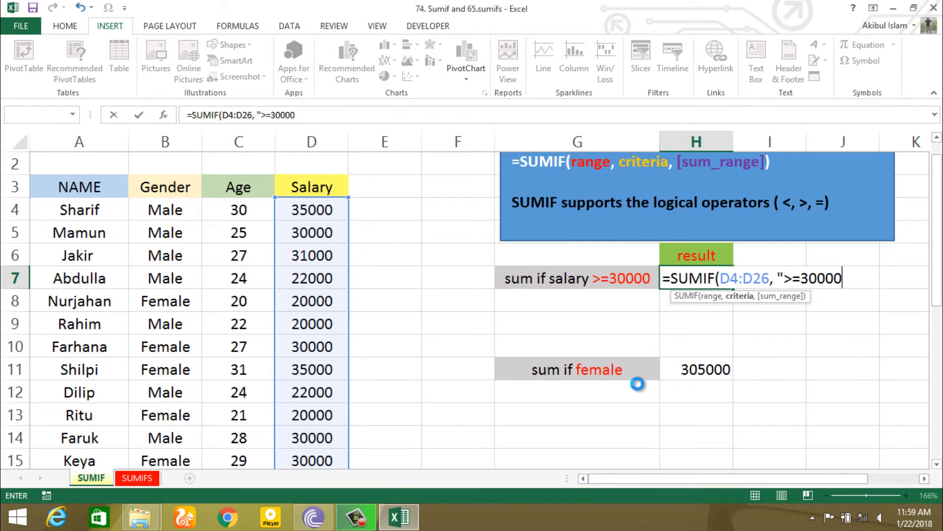
pyautogui.press('Return')
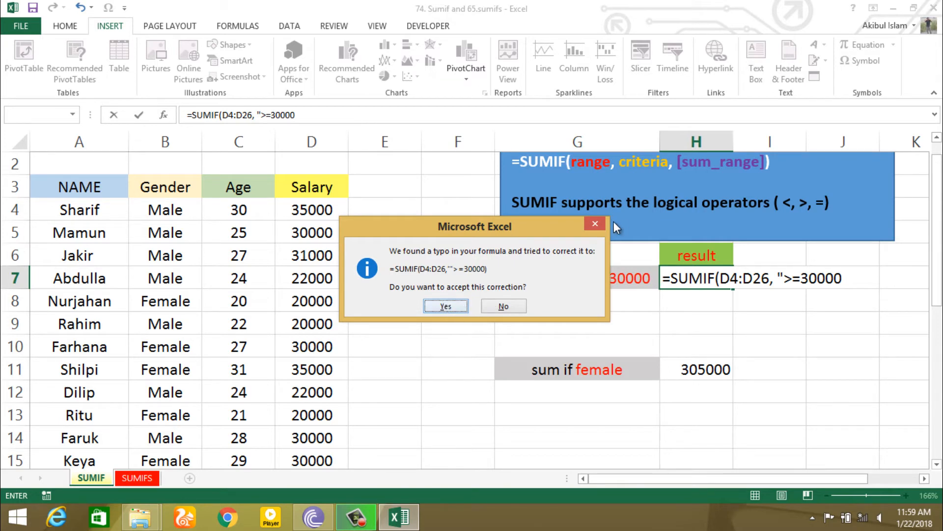
pyautogui.click(599, 223)
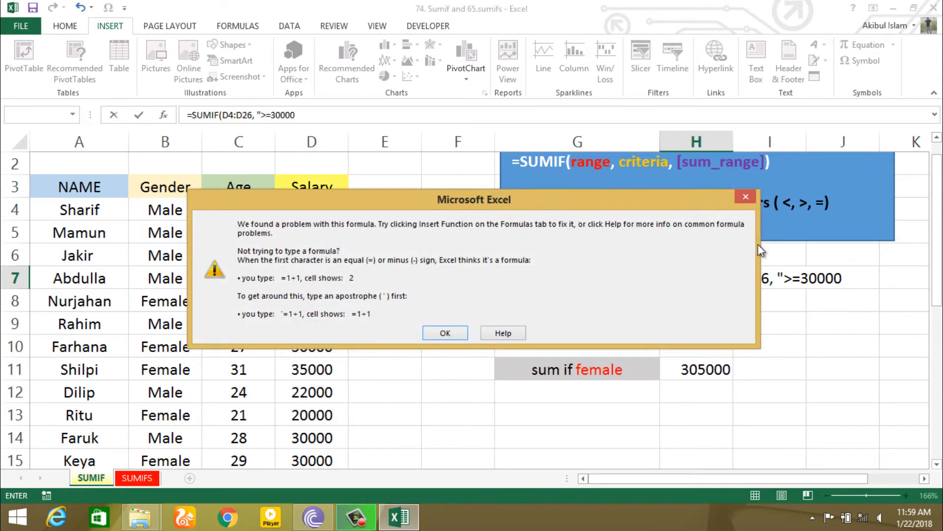
pyautogui.click(746, 197)
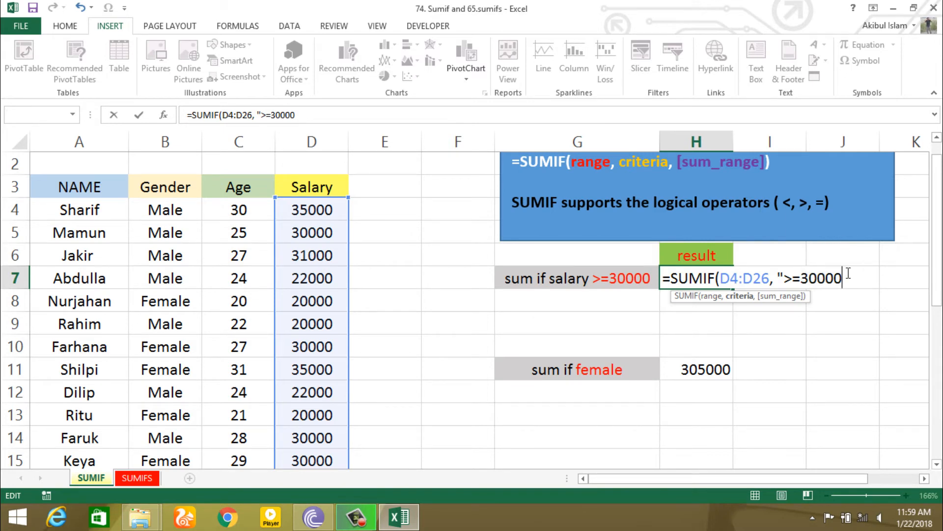
pyautogui.write('"')
pyautogui.press('Return')
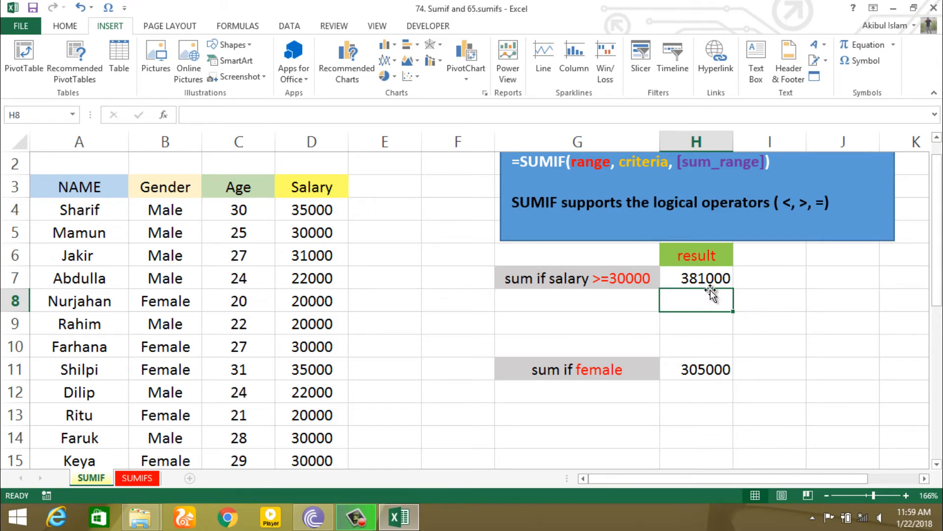
# Switch to the SUMIFS worksheet
pyautogui.scroll(1, 540, 329)
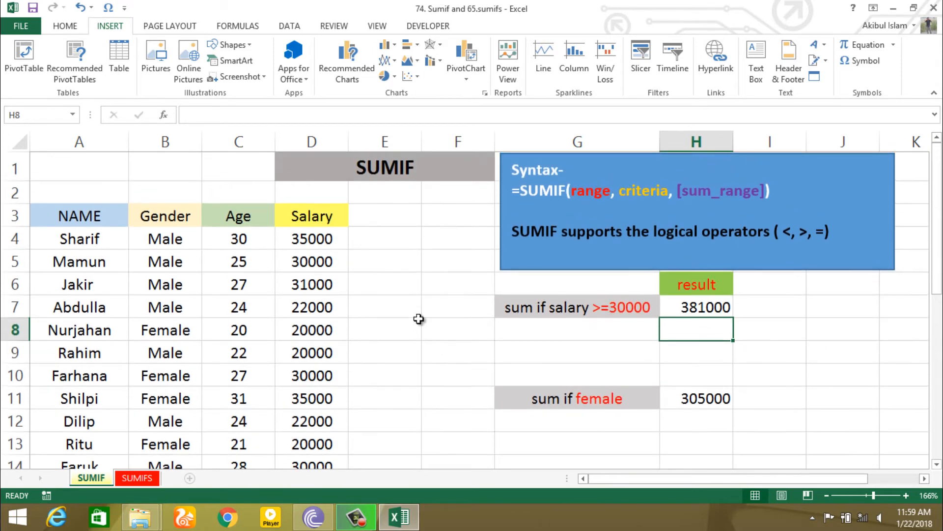
pyautogui.click(418, 324)
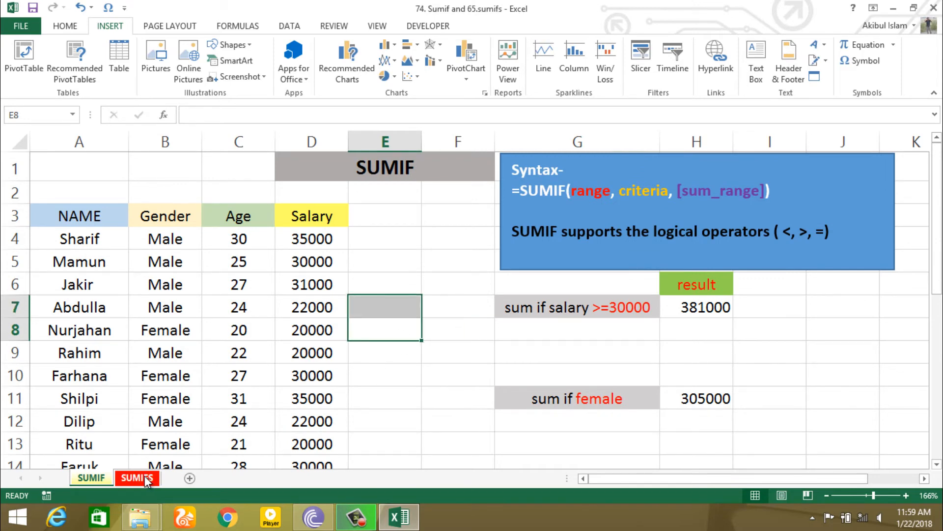
pyautogui.click(155, 479)
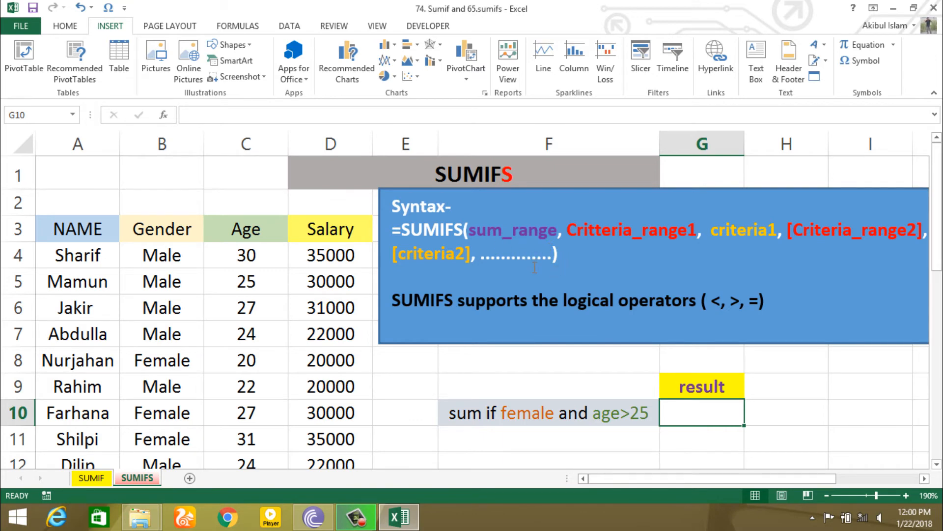
pyautogui.doubleClick(504, 366)
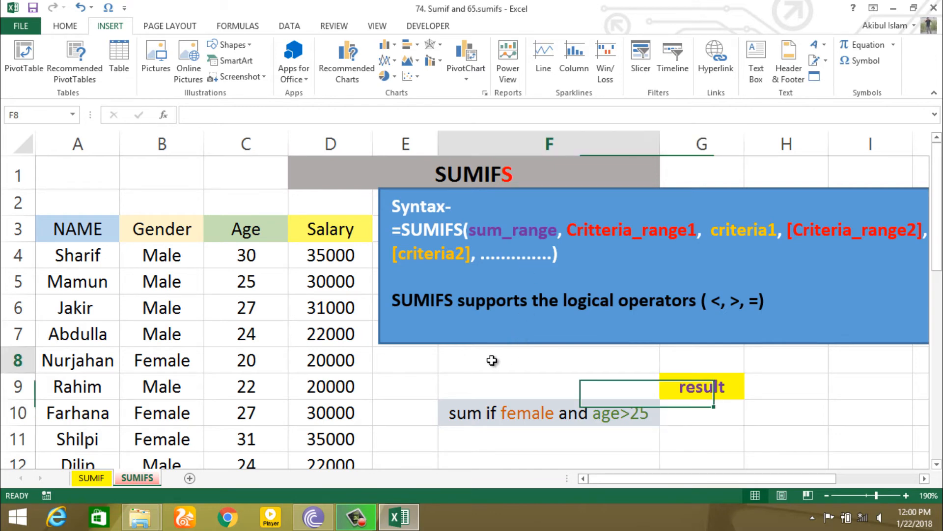
pyautogui.write('=')
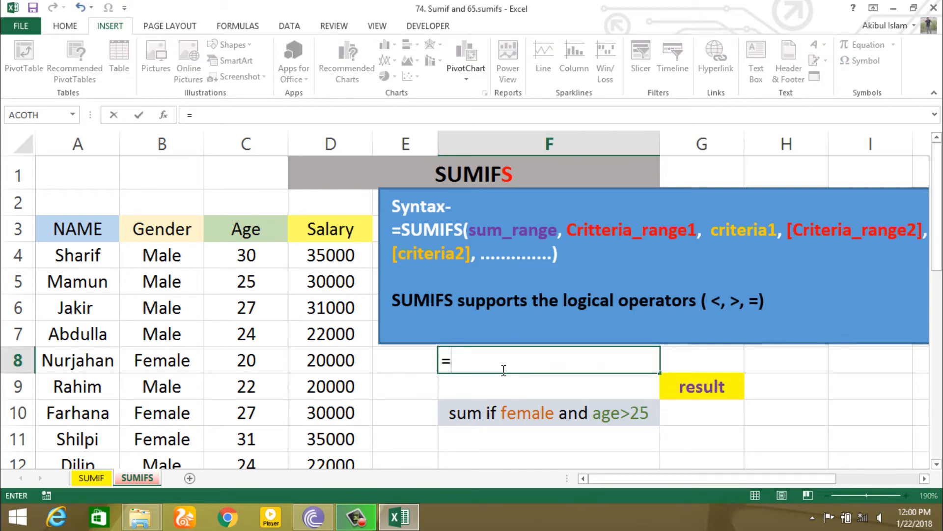
pyautogui.write('sumif')
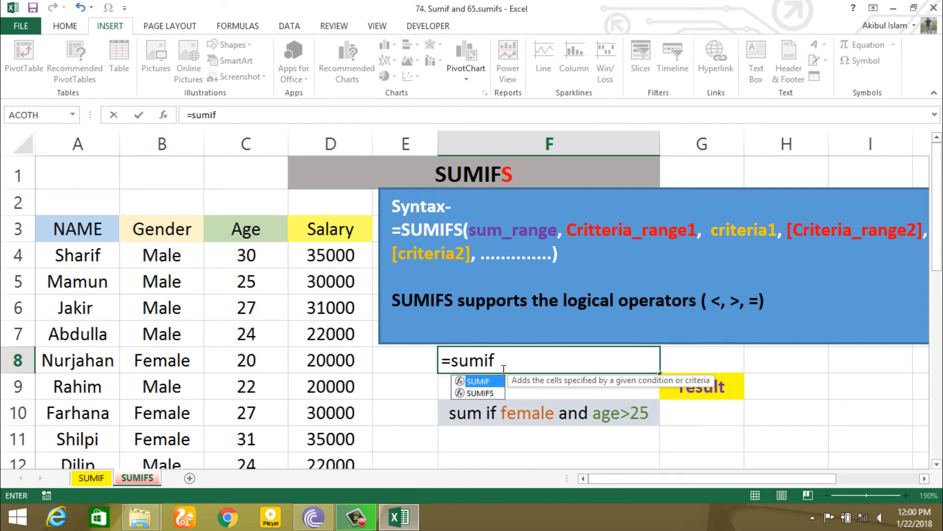
pyautogui.press('Tab')
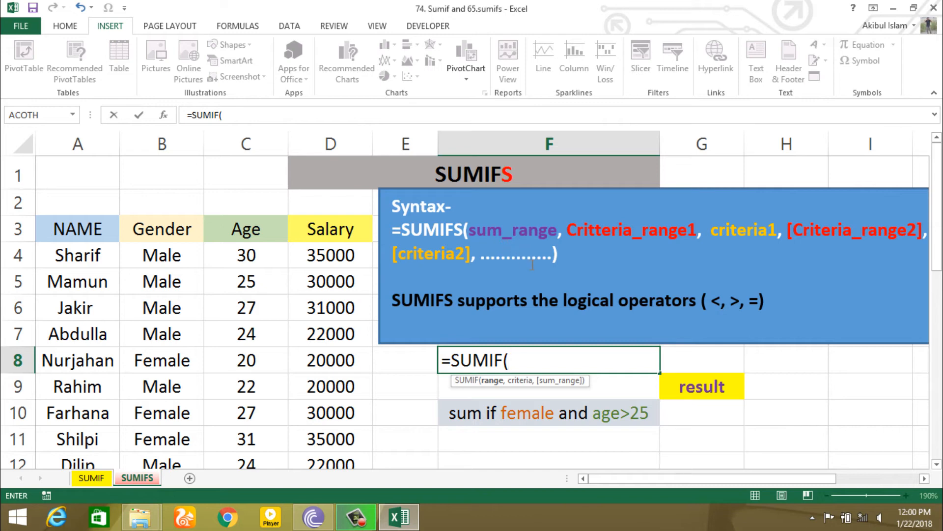
pyautogui.press('BackSpace')
pyautogui.press('BackSpace')
pyautogui.press('BackSpace')
pyautogui.press('BackSpace')
pyautogui.press('BackSpace')
pyautogui.press('BackSpace')
pyautogui.press('BackSpace')
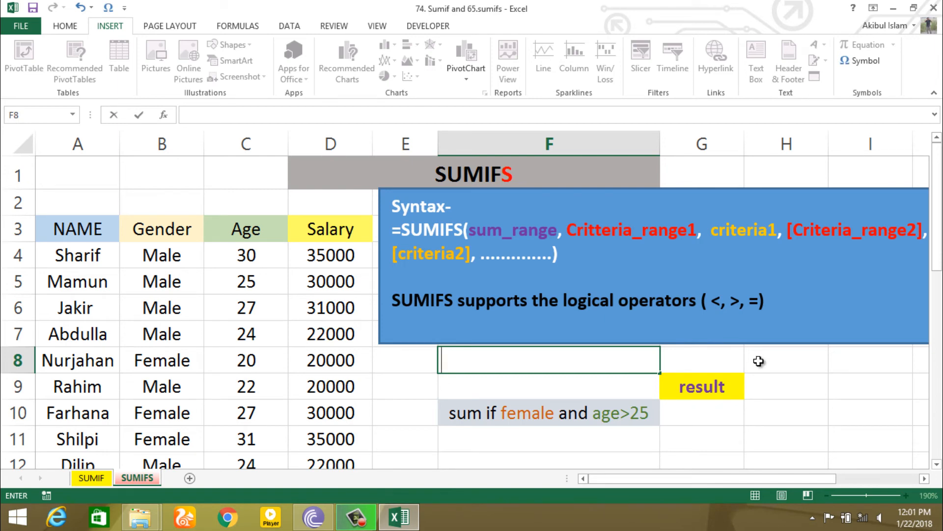
pyautogui.click(781, 380)
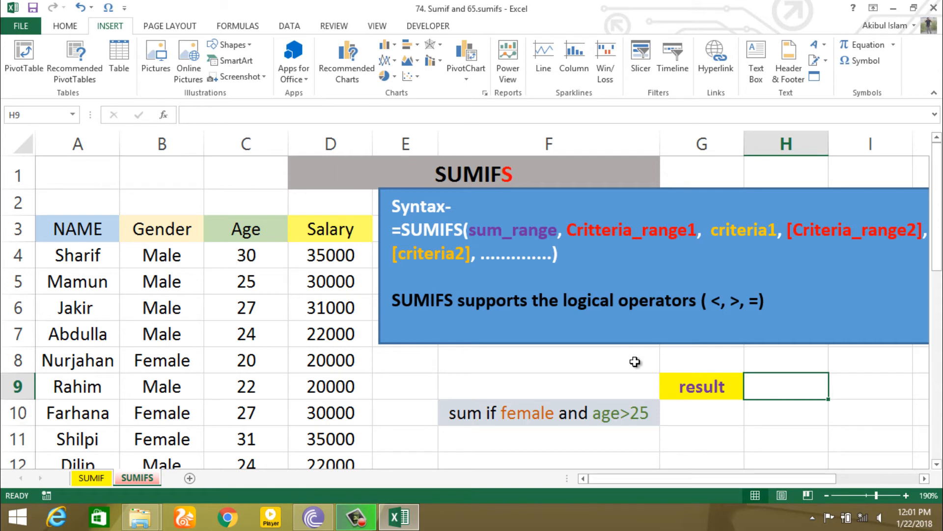
# Start a SUMIFS formula in G10, beside "sum if female and age>25", with the Salary cells D4:D26 as its sum range
pyautogui.click(706, 414)
pyautogui.write('=')
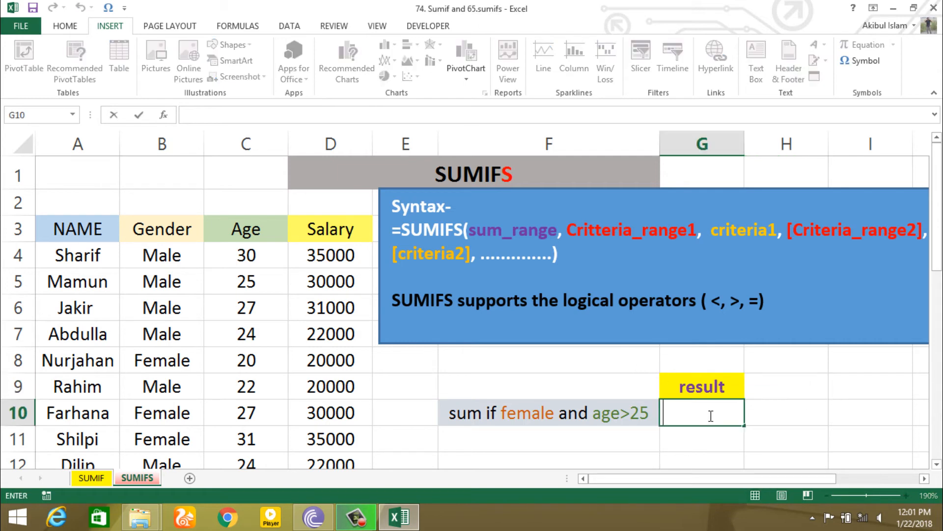
pyautogui.write('s')
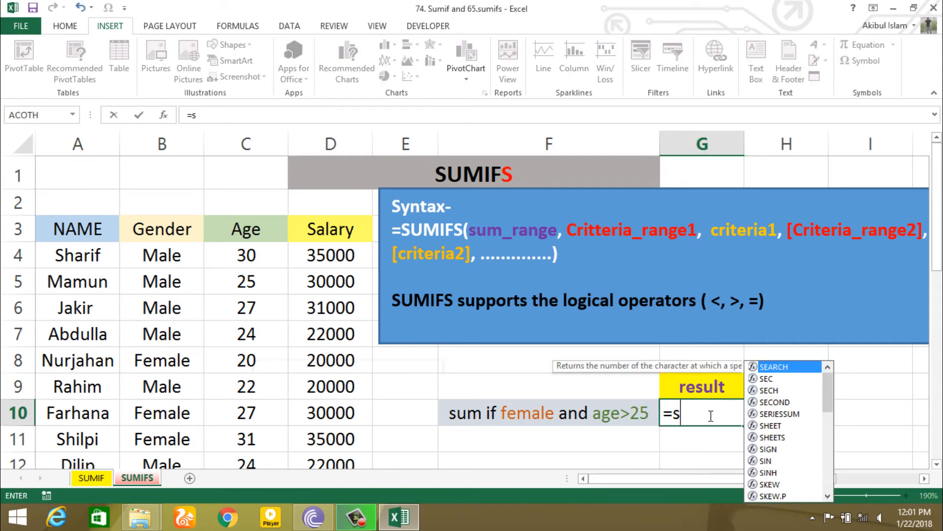
pyautogui.write('um')
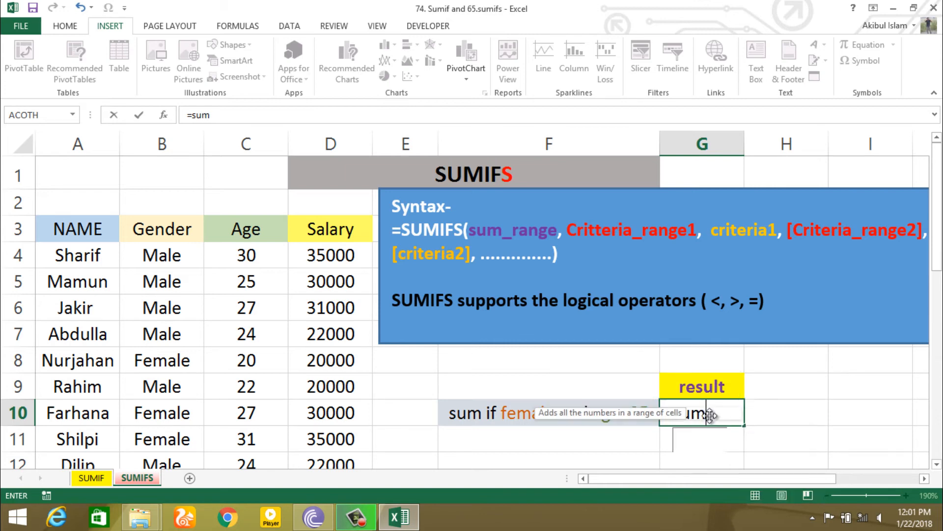
pyautogui.write('ifs')
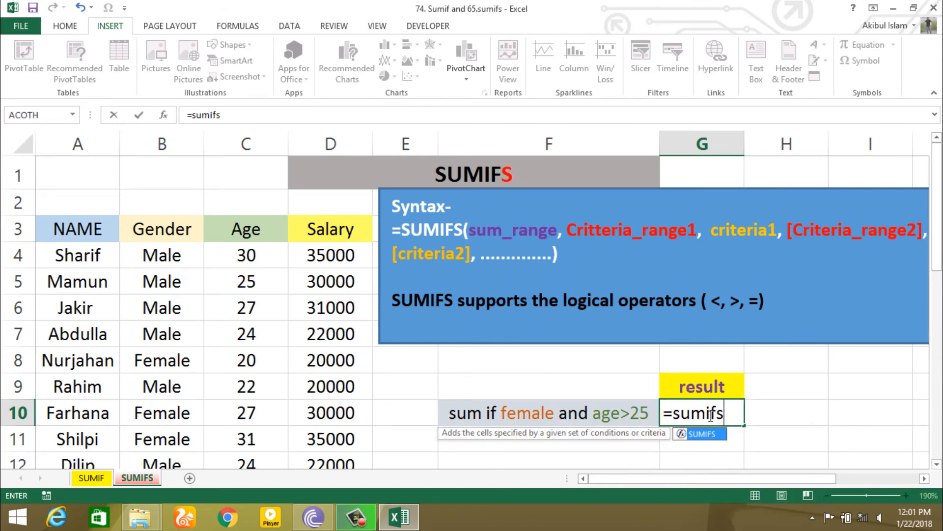
pyautogui.press('Tab')
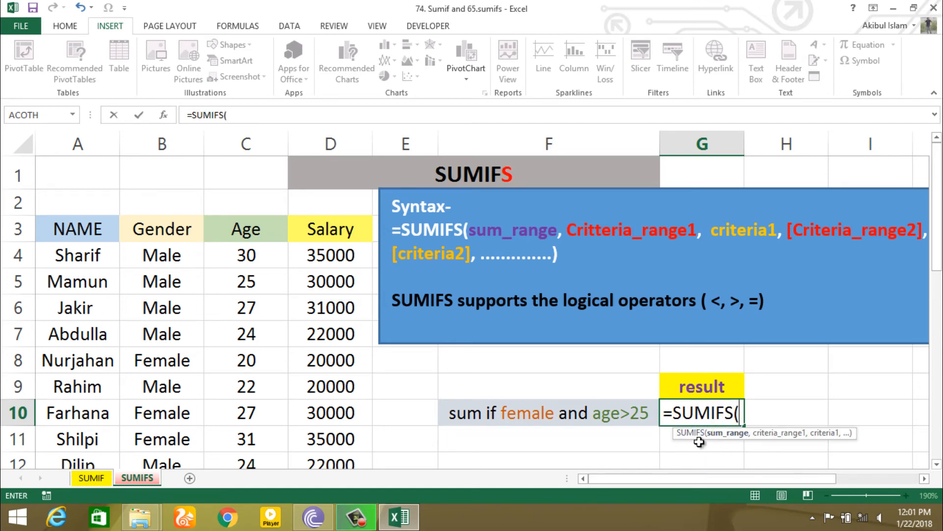
pyautogui.click(317, 249)
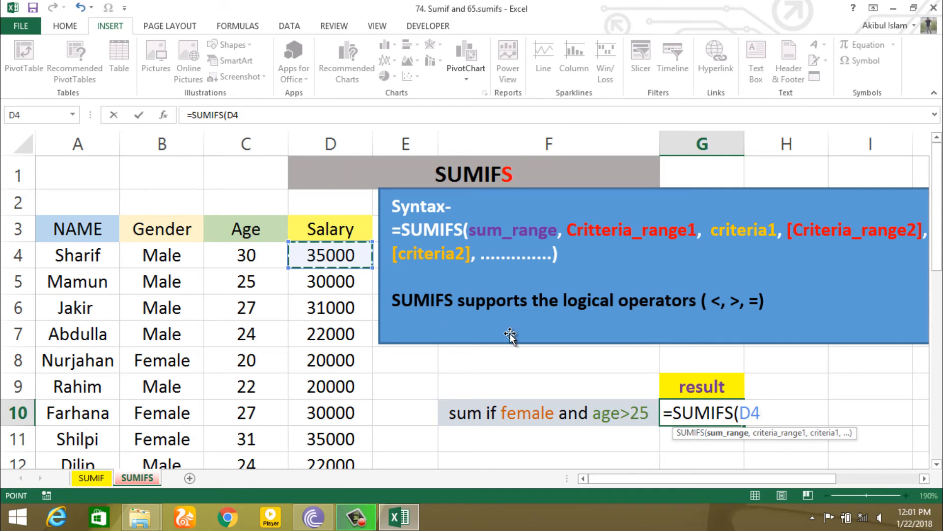
pyautogui.hotkey('ctrl', 'shift', 'Down')
pyautogui.scroll(4, 666, 367)
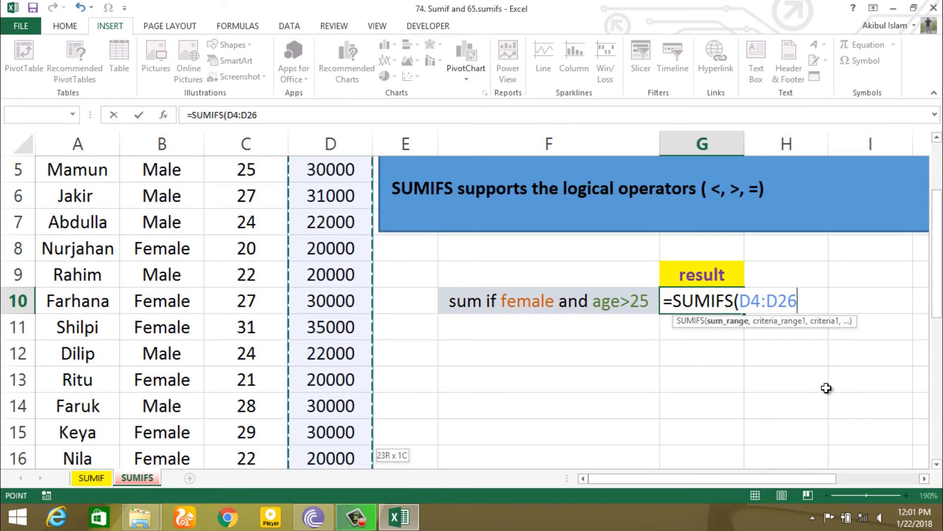
pyautogui.write(',')
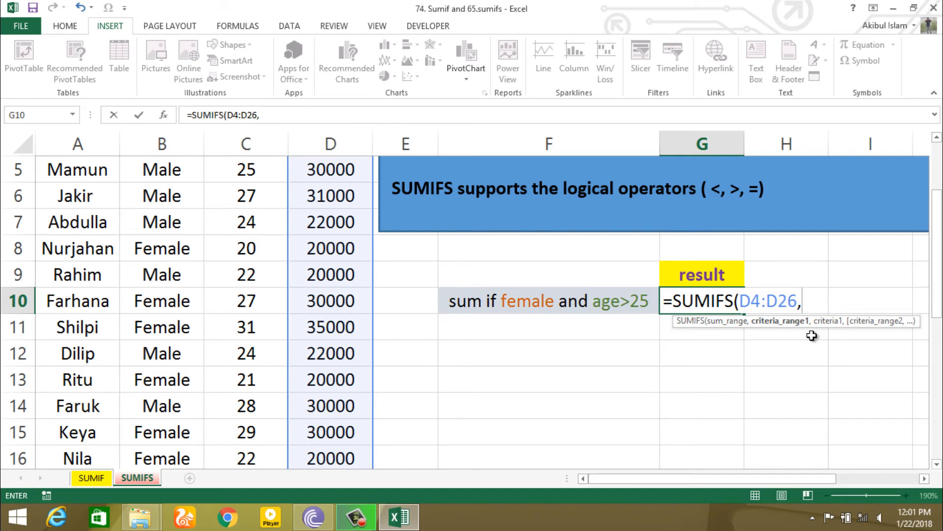
# Add the Gender cells B4:B26 as the first criteria range in G10's SUMIFS formula, with "Female" as its criterion
pyautogui.scroll(1, 825, 382)
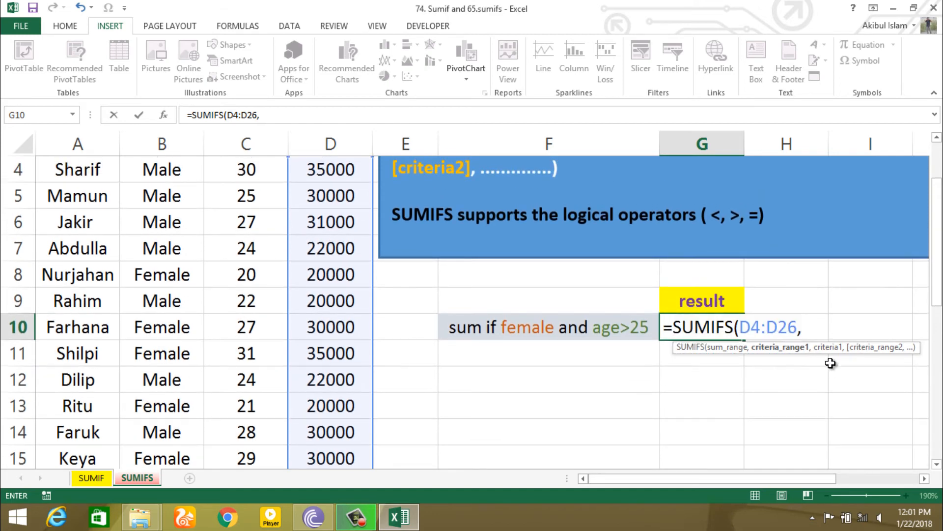
pyautogui.scroll(2, 821, 362)
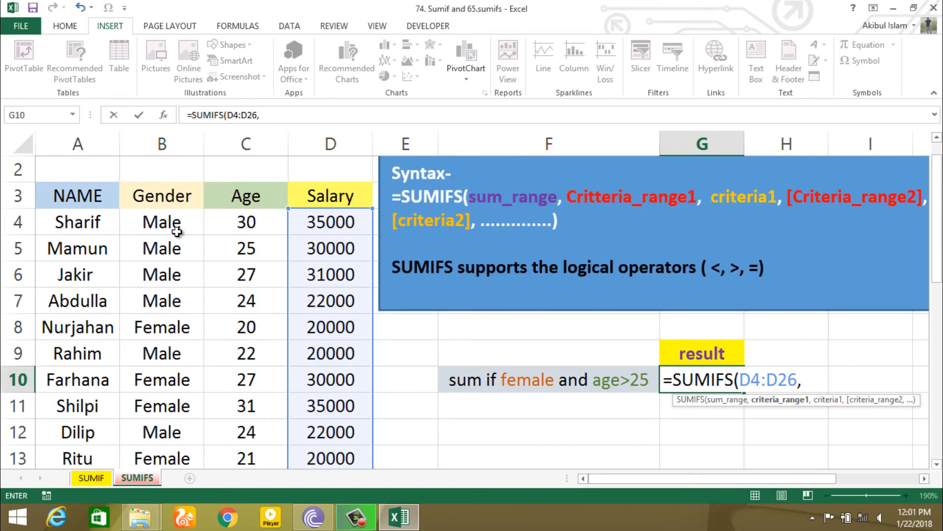
pyautogui.click(172, 222)
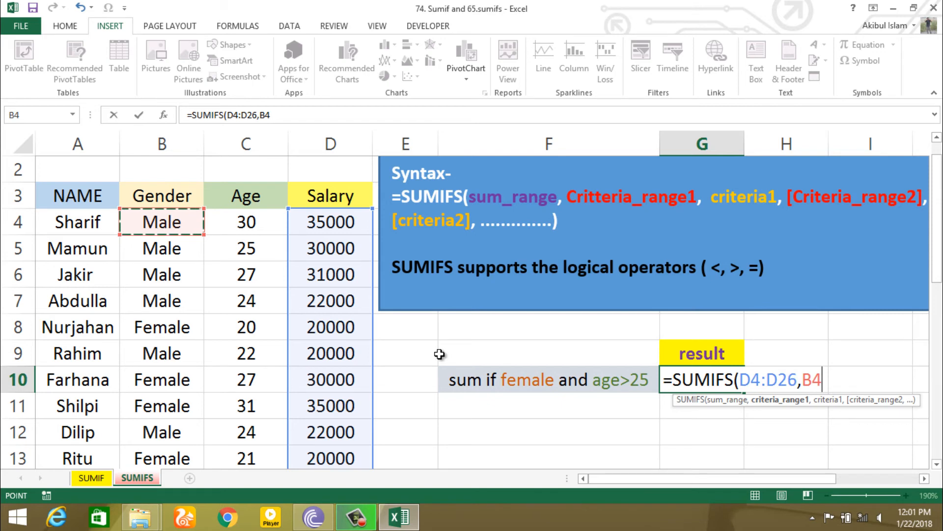
pyautogui.hotkey('ctrl', 'shift', 'Down')
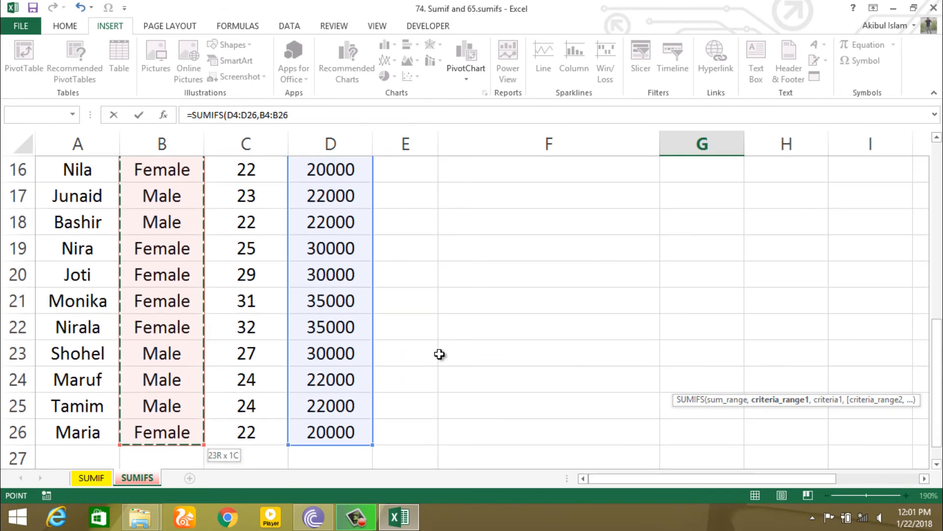
pyautogui.scroll(5, 439, 354)
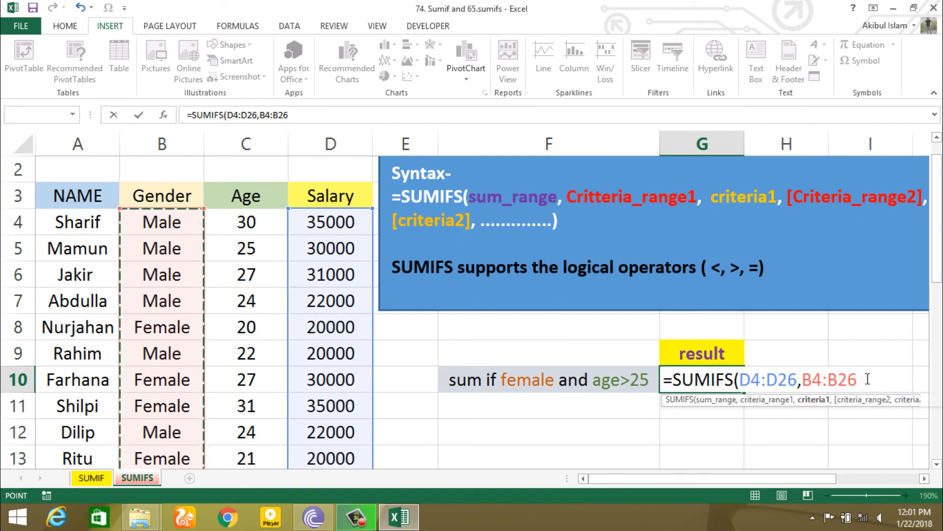
pyautogui.write(',')
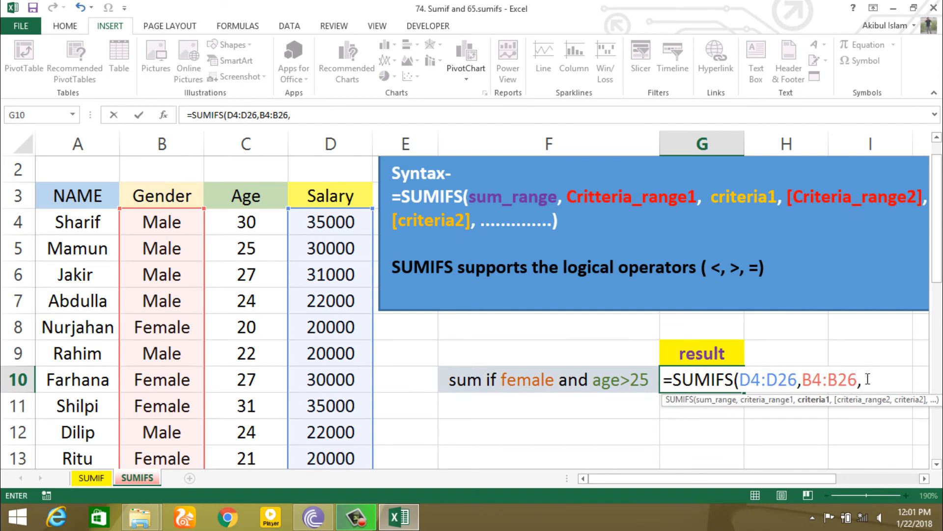
pyautogui.write(' "Female')
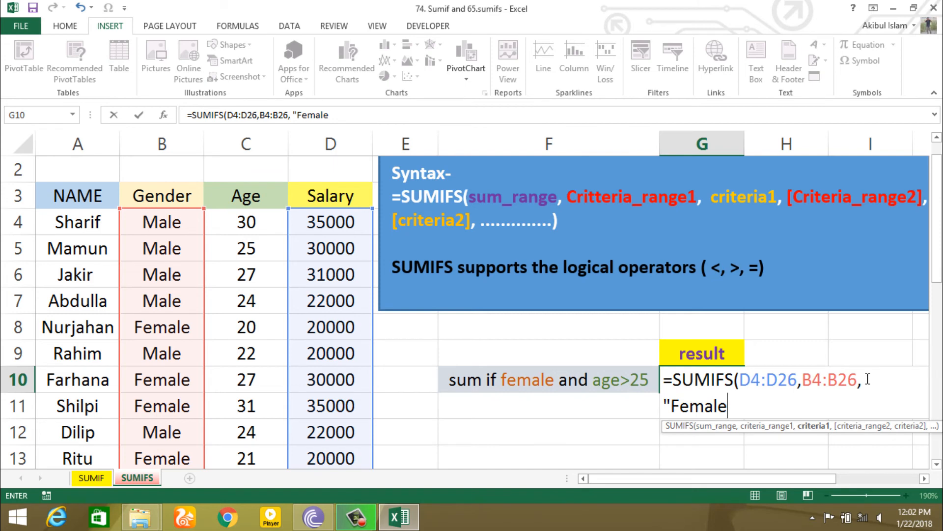
pyautogui.write('",')
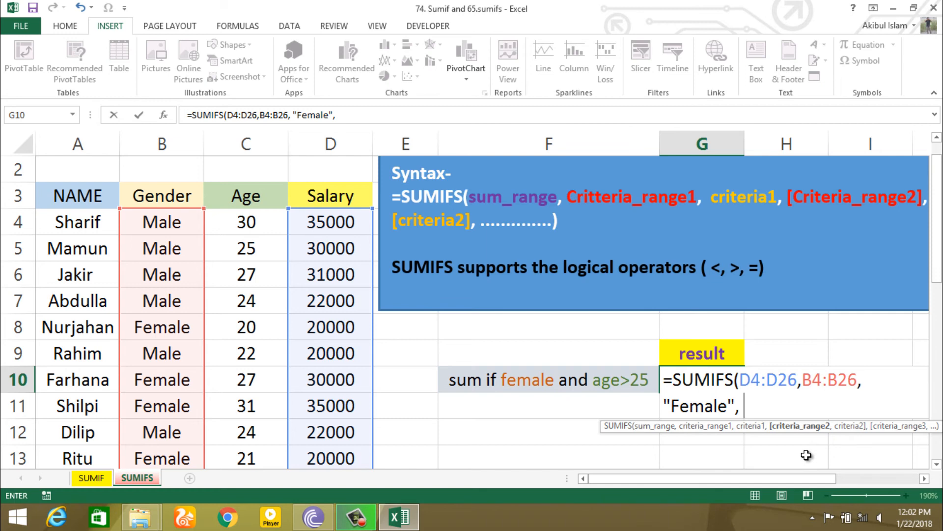
# Add the Age cells C4:C26 as the second criteria range of the SUMIFS formula in G10
pyautogui.click(240, 227)
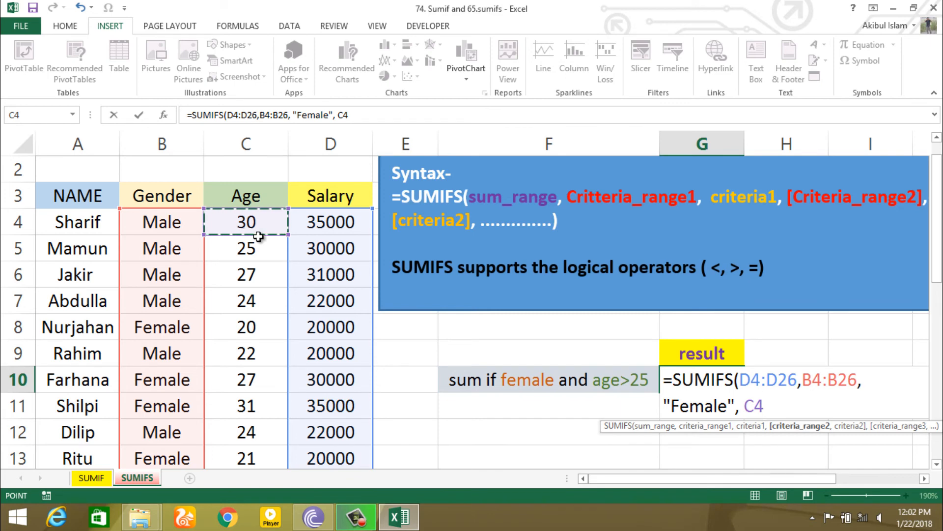
pyautogui.hotkey('ctrl', 'shift', 'Down')
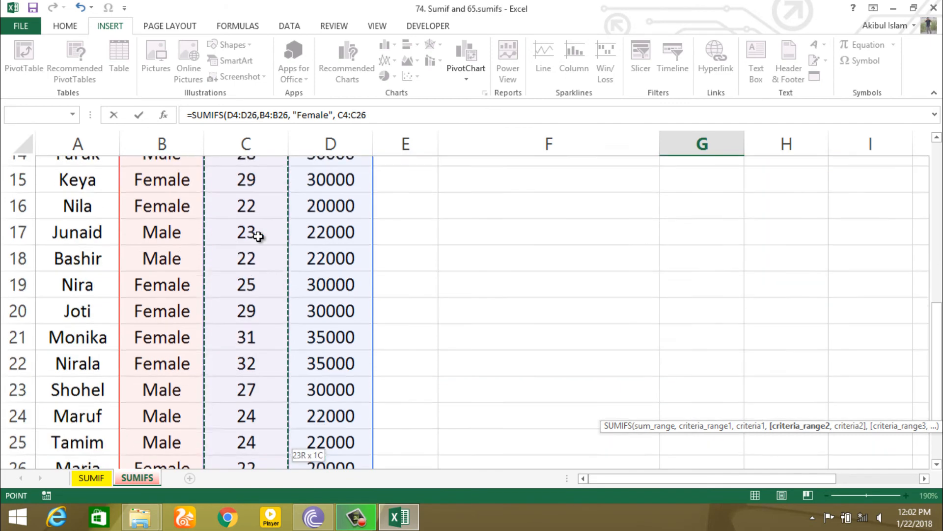
pyautogui.moveTo(936, 355); pyautogui.dragTo(935, 210)
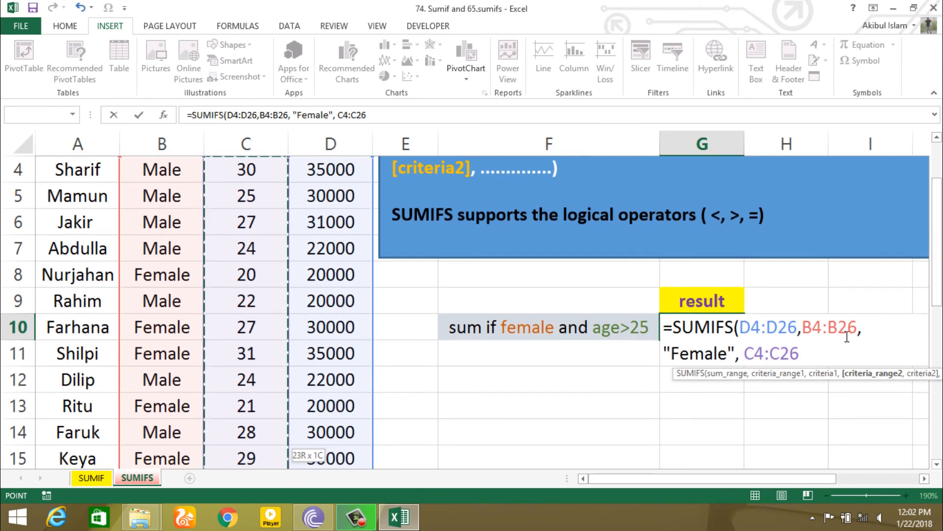
# Complete the SUMIFS formula in G10 with ">25" as the criterion for the Age range, and review the entered formula
pyautogui.write(',')
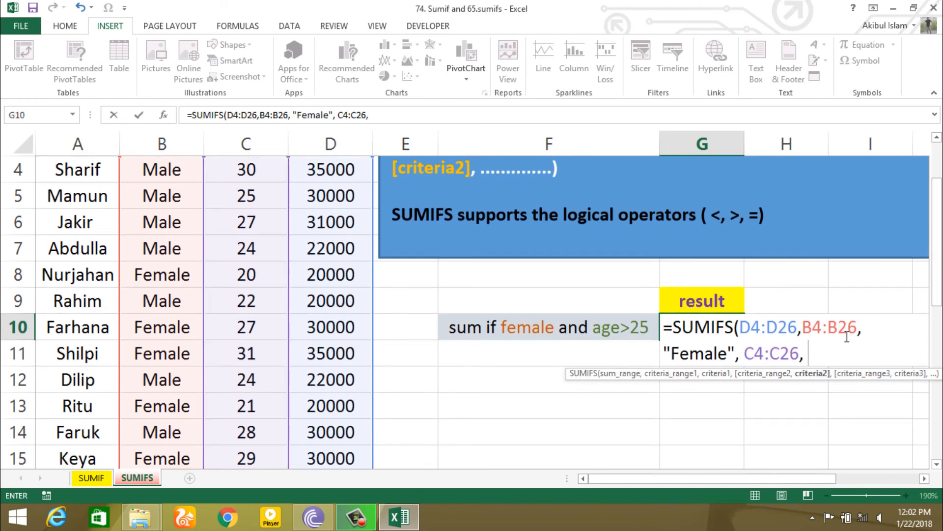
pyautogui.write(' ">25"')
pyautogui.press('Return')
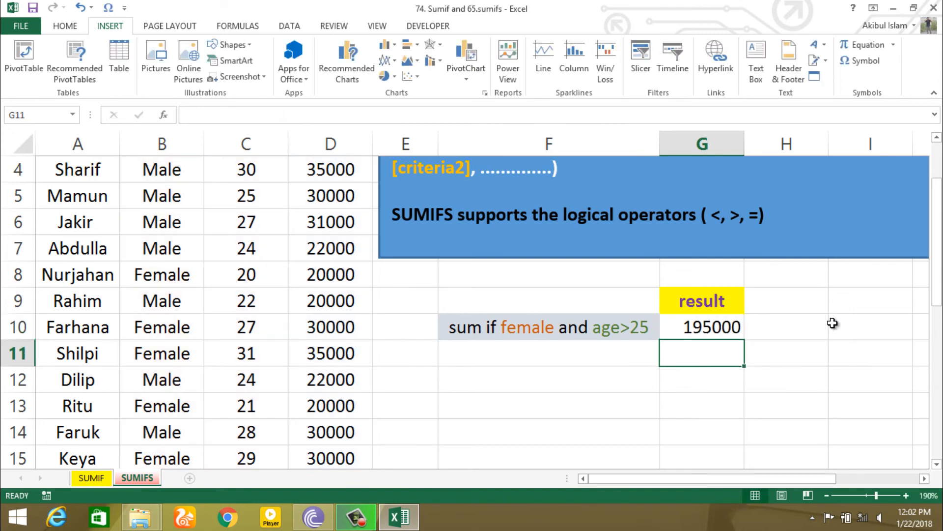
pyautogui.click(740, 320)
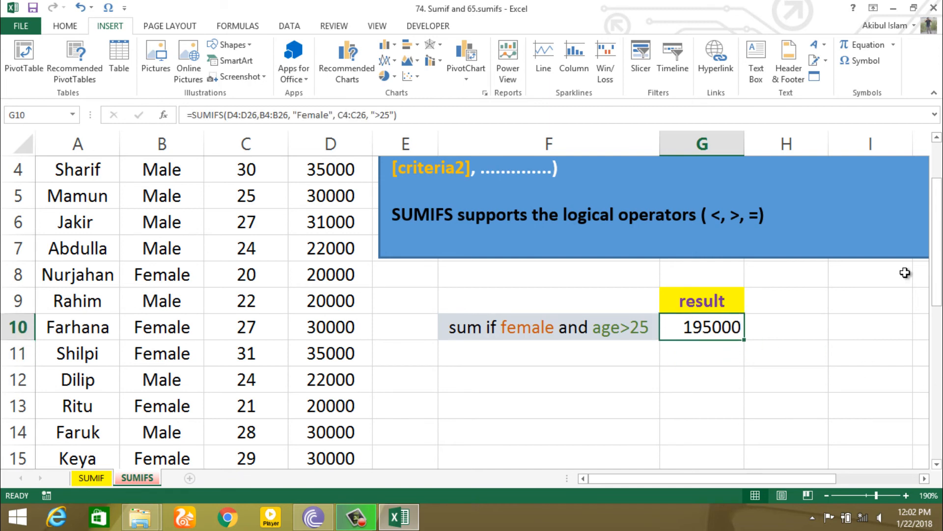
pyautogui.moveTo(933, 276); pyautogui.dragTo(934, 247)
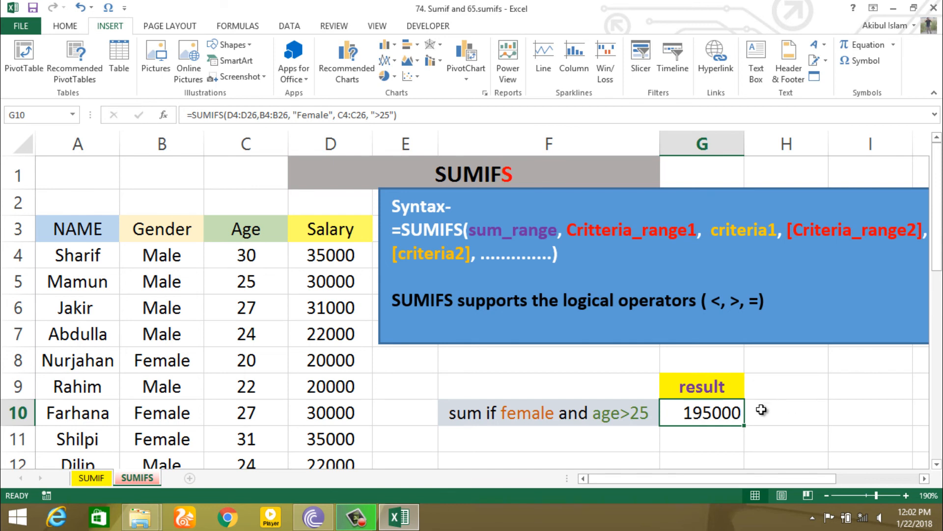
# Enter 34 as an example age in C27, directly below the last record
pyautogui.moveTo(938, 280); pyautogui.dragTo(939, 298)
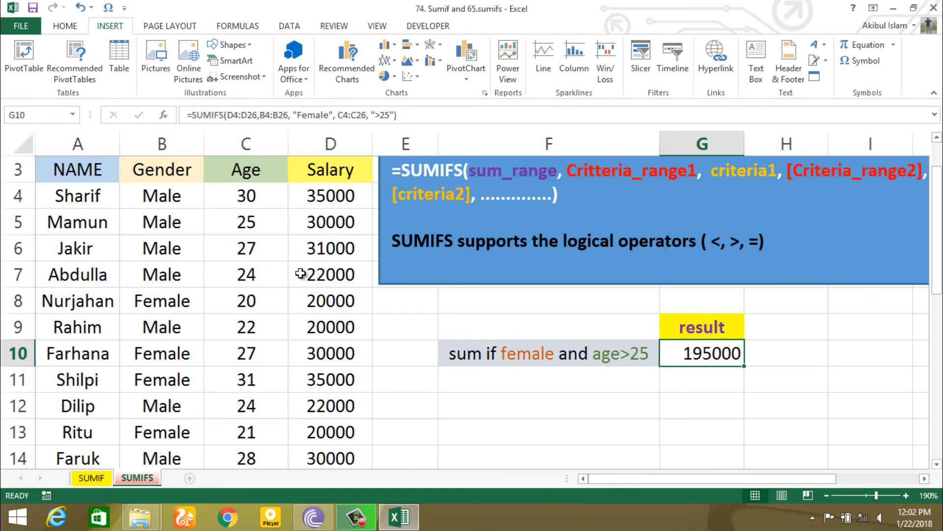
pyautogui.moveTo(937, 284); pyautogui.dragTo(919, 449)
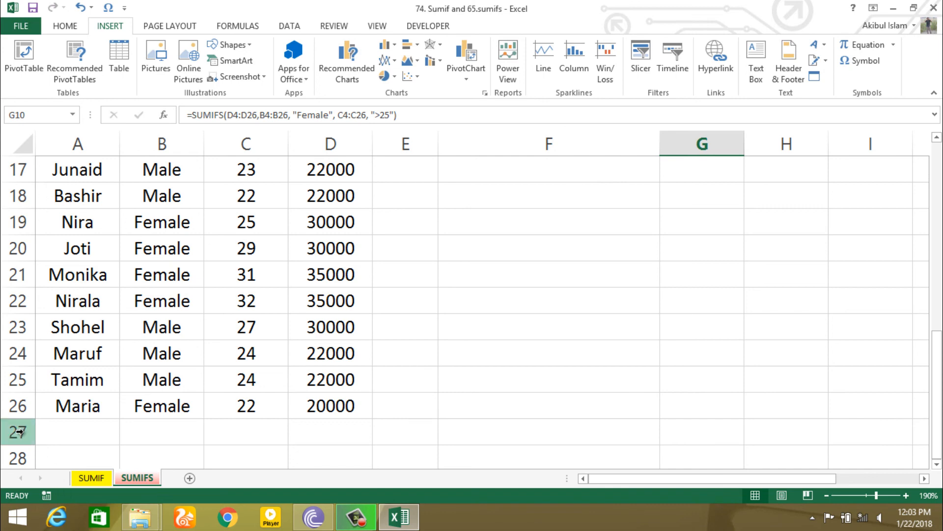
pyautogui.doubleClick(279, 430)
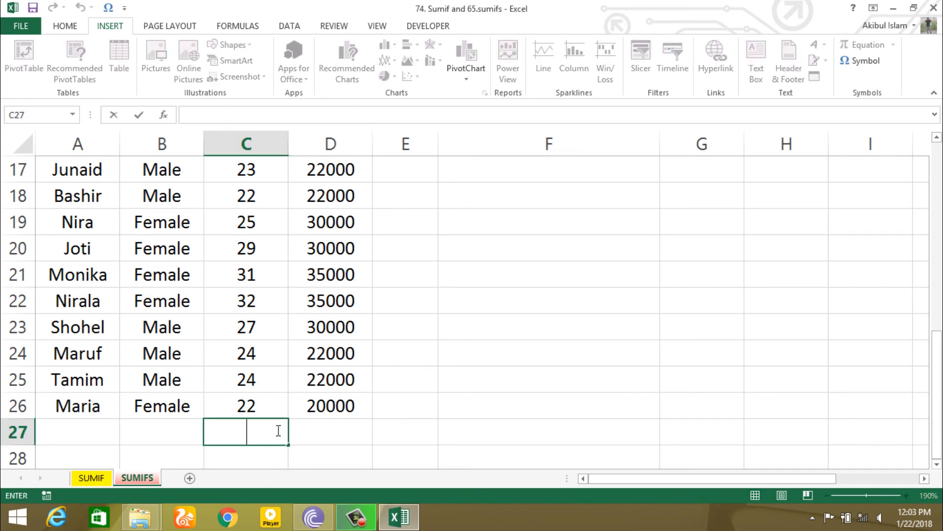
pyautogui.write('34')
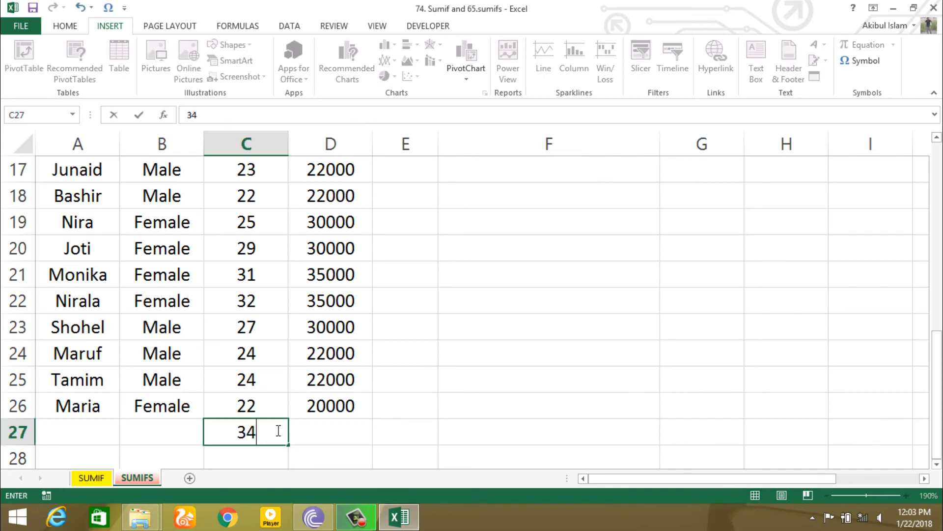
pyautogui.click(420, 428)
pyautogui.click(148, 436)
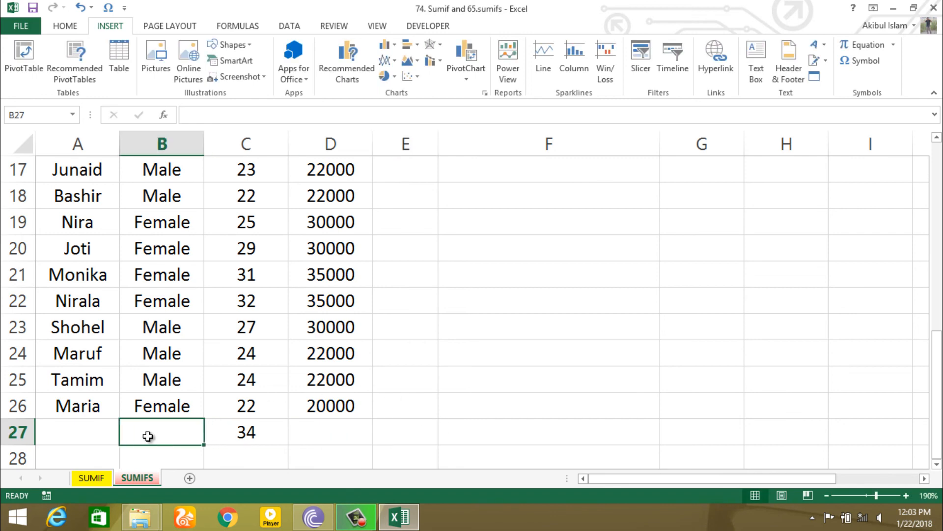
# Delete the example age from C27 and return to the start of the SUMIFS worksheet
pyautogui.click(174, 409)
pyautogui.click(252, 407)
pyautogui.click(262, 435)
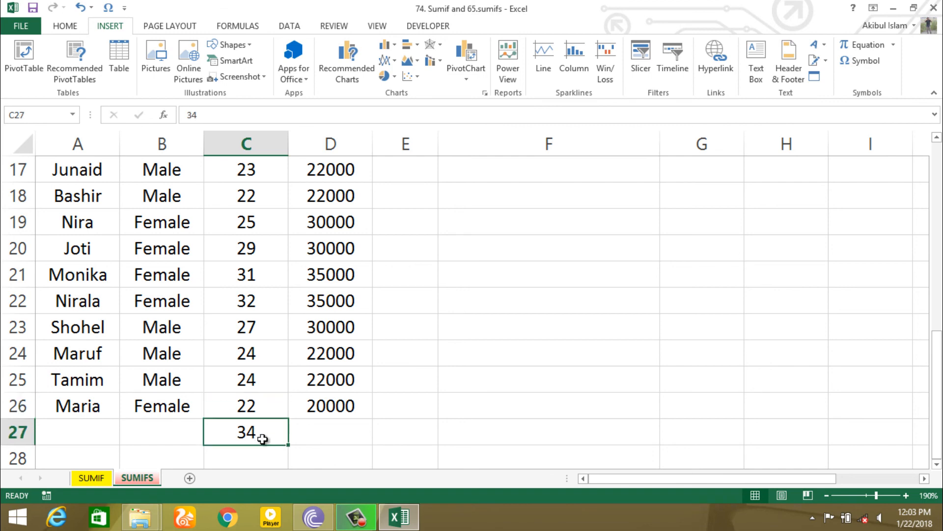
pyautogui.press('Delete')
pyautogui.moveTo(939, 369); pyautogui.dragTo(931, 186)
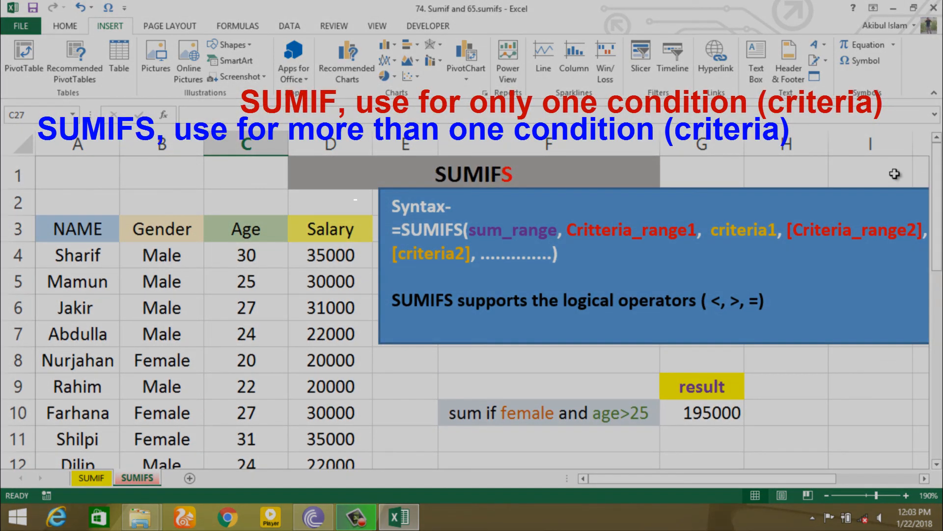